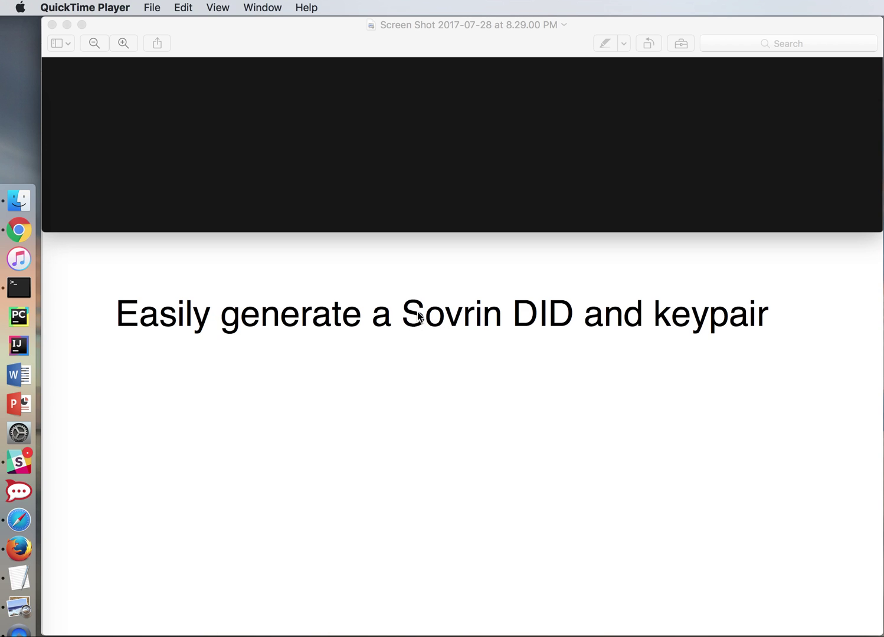
- Bring Chrome to the front with a blank new tab, leaving the Preview title slide
{"action": "left_click", "coordinate": [24, 236]}
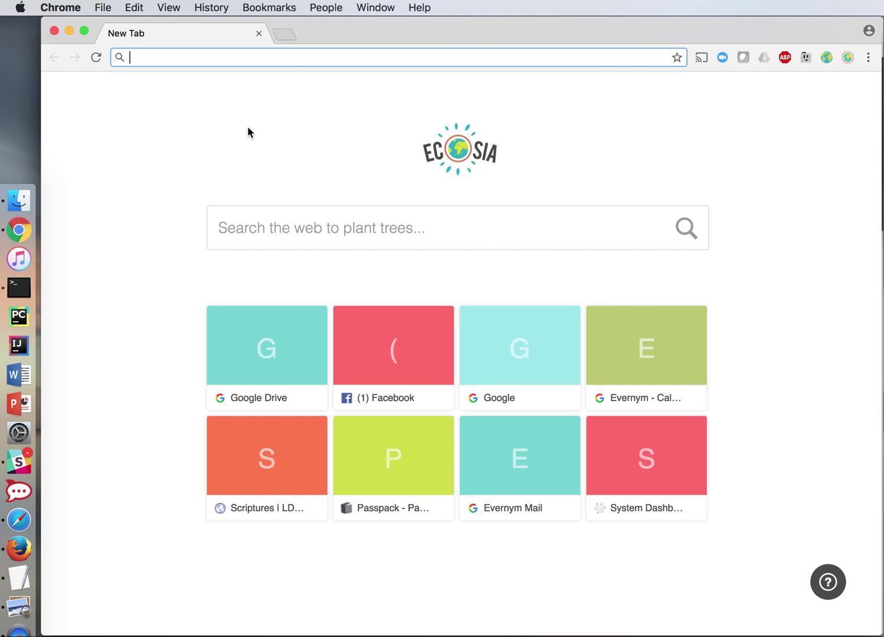
- Load the github.com/sovrin-foundation/launch repository page
{"action": "type", "text": "git"}
{"action": "key", "text": "Right"}
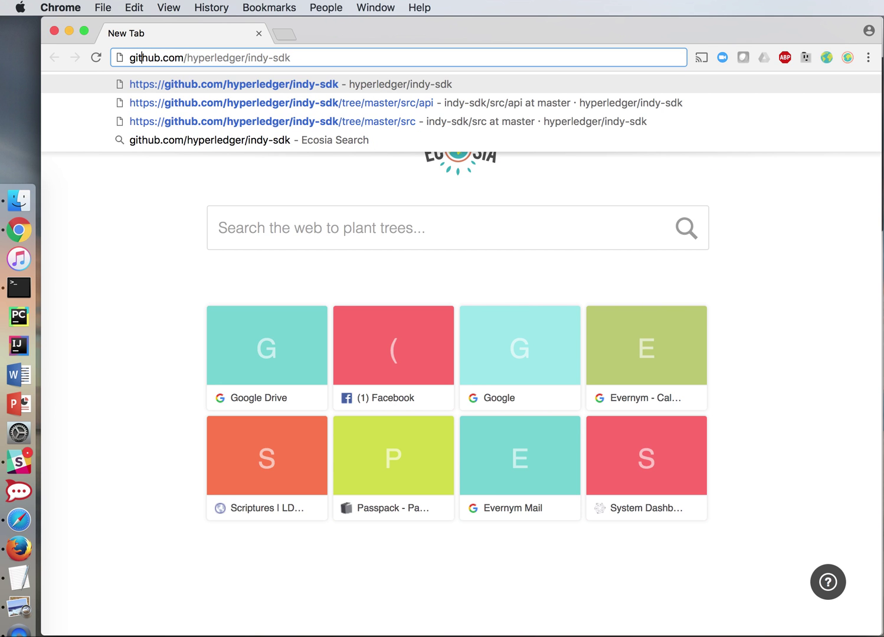
{"action": "key", "text": "shift+super+Right"}
{"action": "type", "text": "sovrin-foundation"}
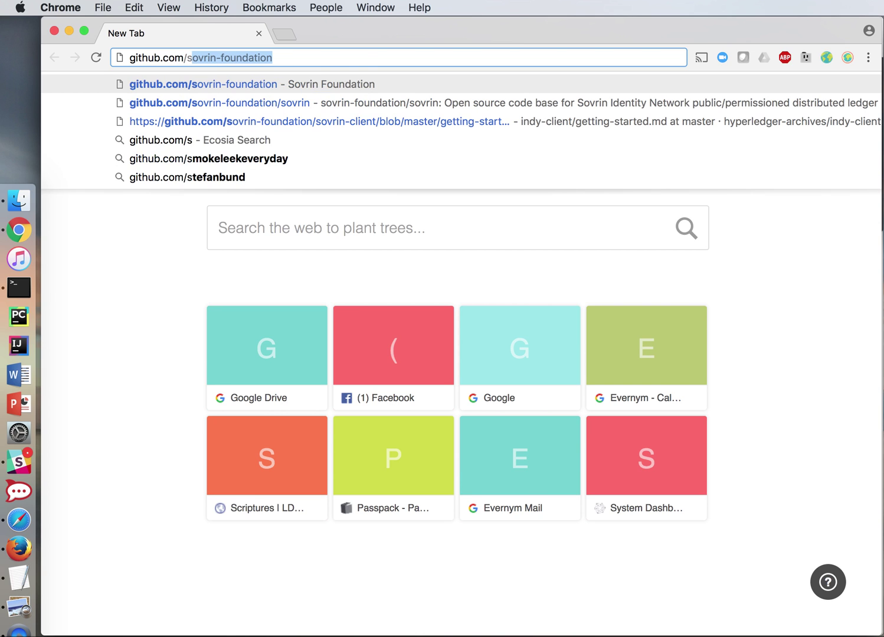
{"action": "key", "text": "Right"}
{"action": "type", "text": "/"}
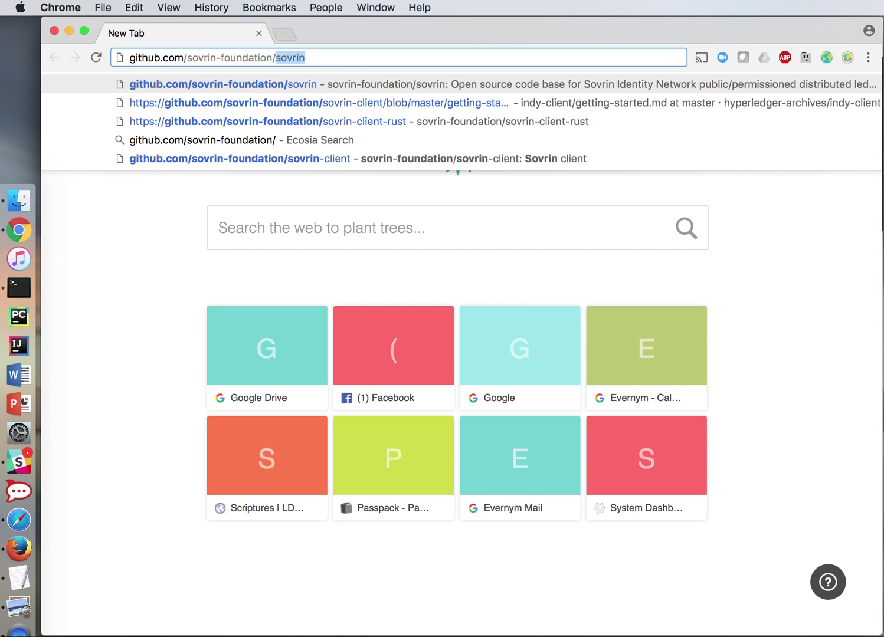
{"action": "type", "text": "la"}
{"action": "key", "text": "Right"}
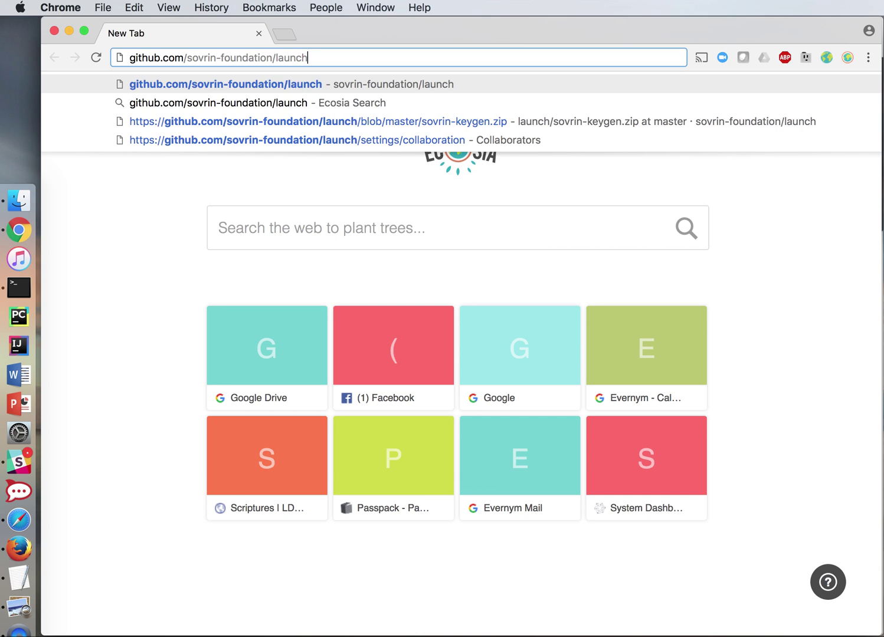
{"action": "key", "text": "Return"}
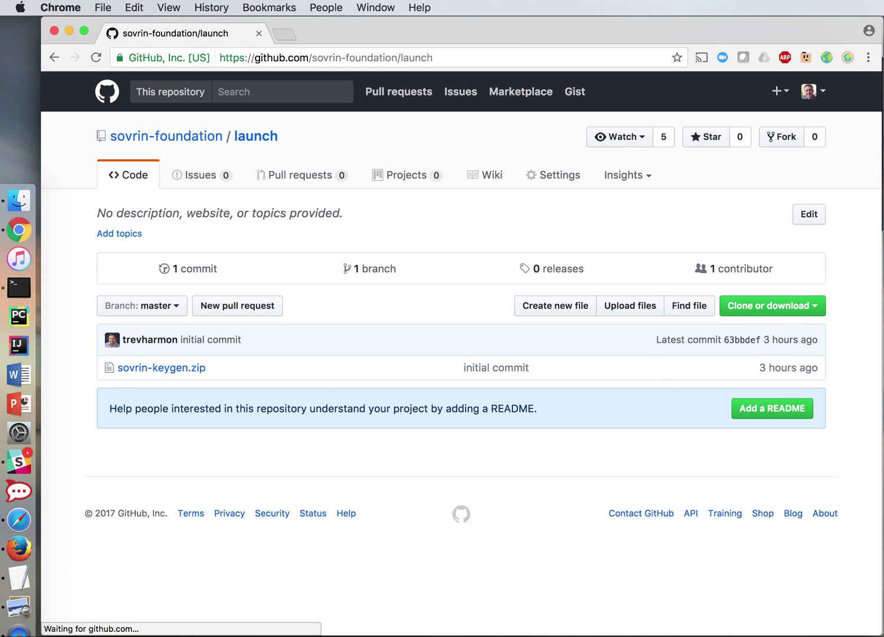
- Download sovrin-keygen.zip from the repository and view it in the Downloads folder
{"action": "left_click", "coordinate": [173, 371]}
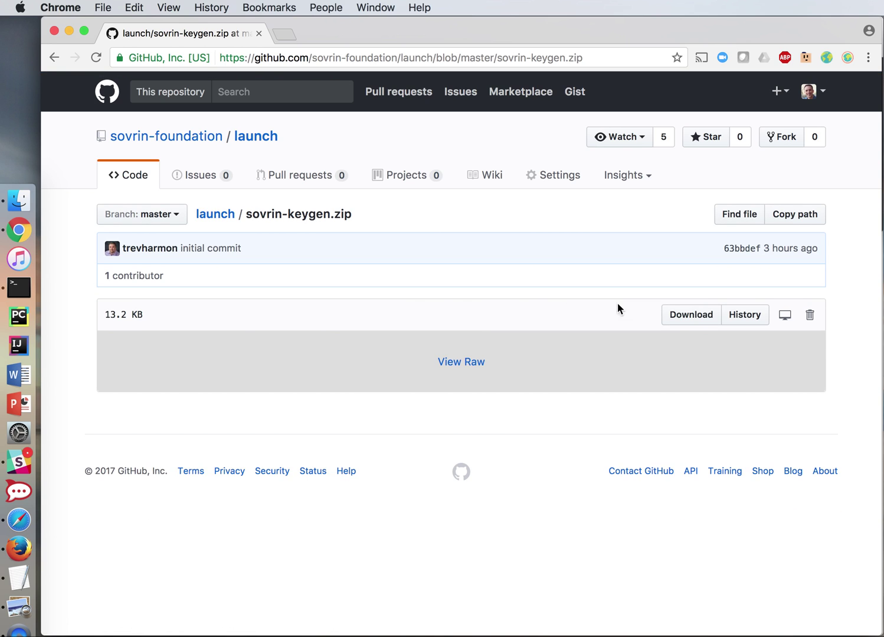
{"action": "left_click", "coordinate": [700, 322]}
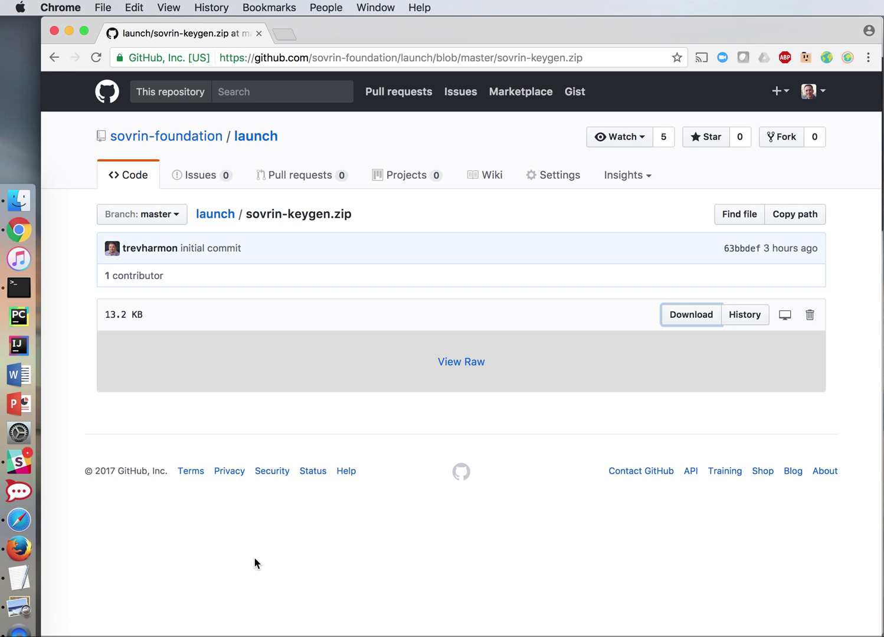
{"action": "left_click", "coordinate": [26, 207]}
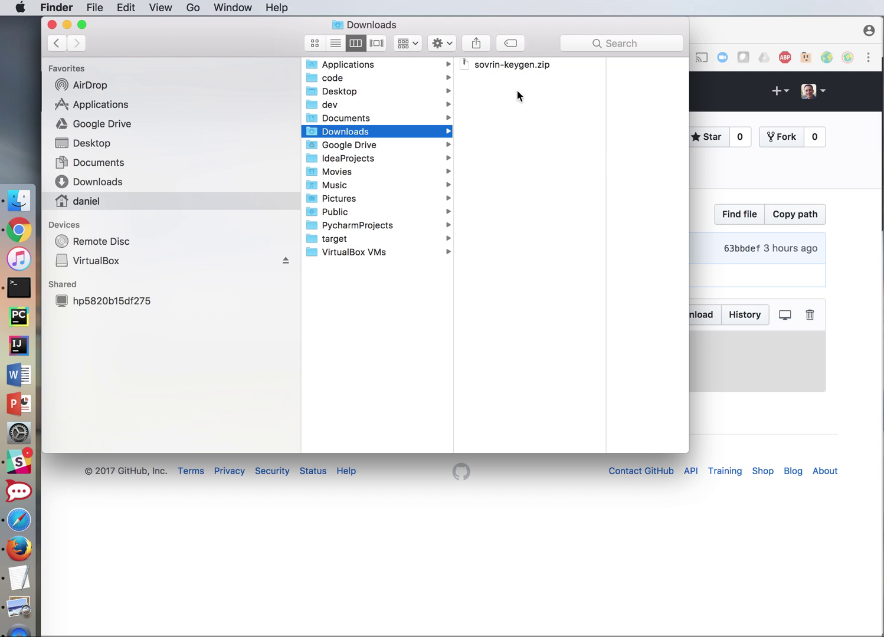
- Extract sovrin-keygen.zip and open its index.html 'Generate DID and Ed25519 keys' page
{"action": "left_click", "coordinate": [505, 65]}
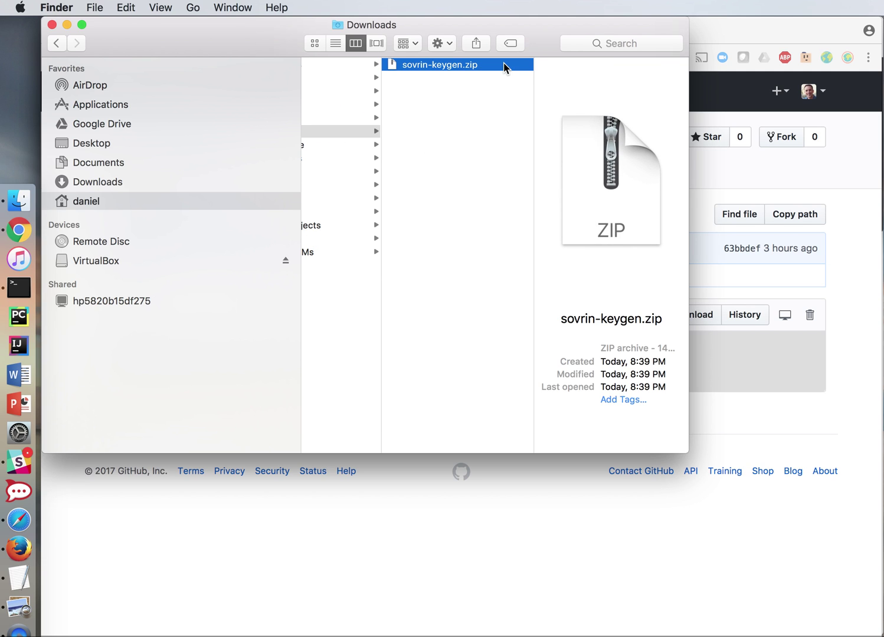
{"action": "right_click", "coordinate": [475, 71]}
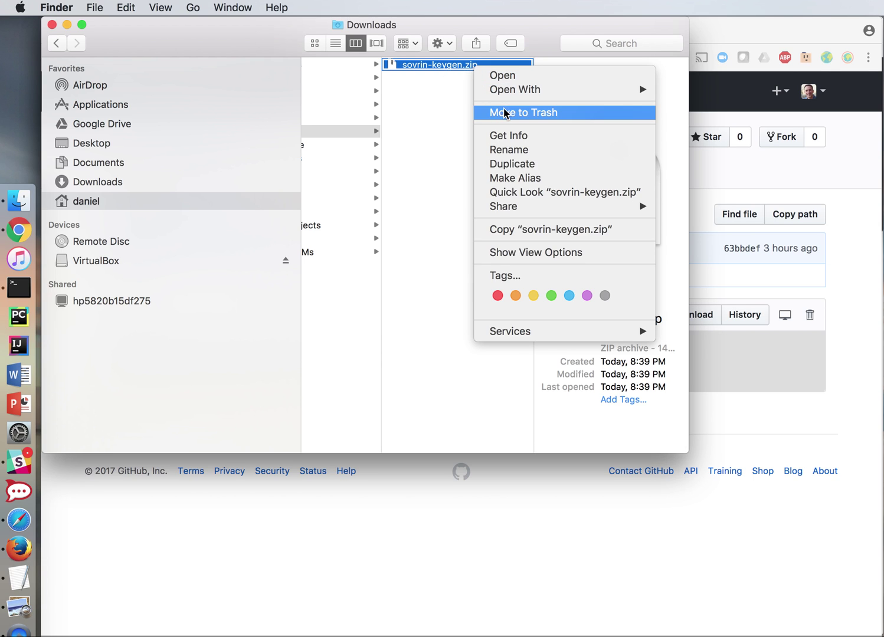
{"action": "left_click", "coordinate": [504, 77]}
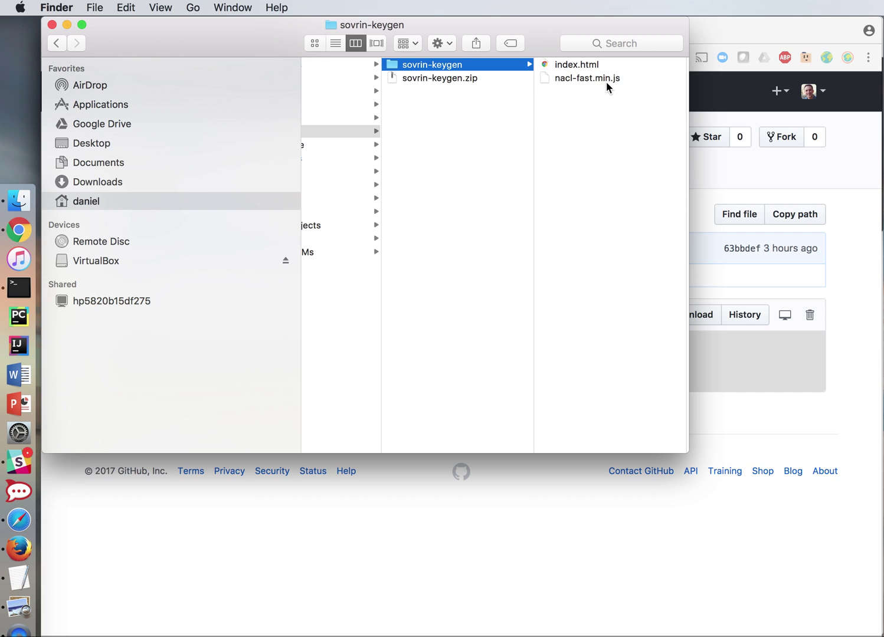
{"action": "double_click", "coordinate": [575, 65]}
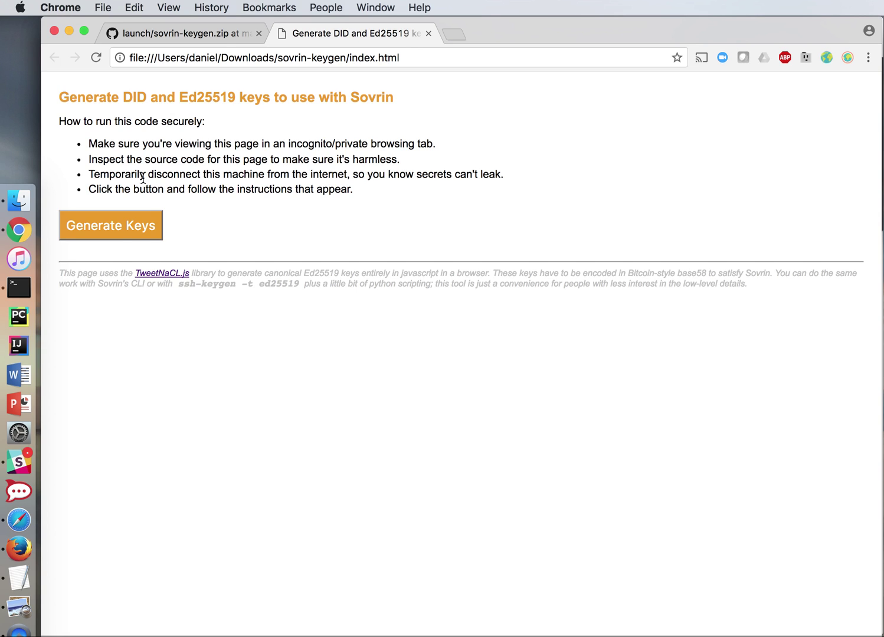
{"action": "left_click_drag", "start_coordinate": [88, 144], "coordinate": [437, 141]}
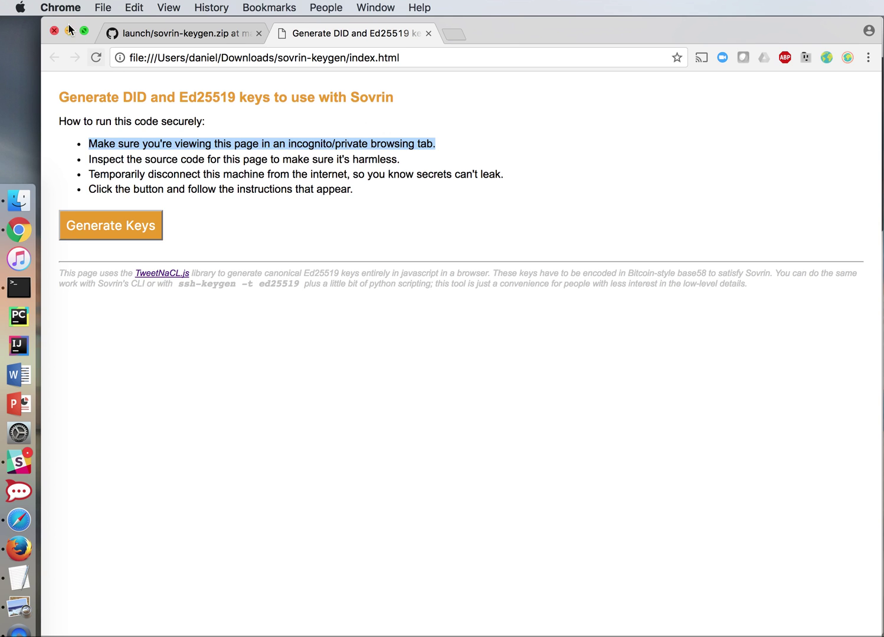
{"action": "left_click", "coordinate": [59, 7]}
{"action": "mouse_move", "coordinate": [103, 7]}
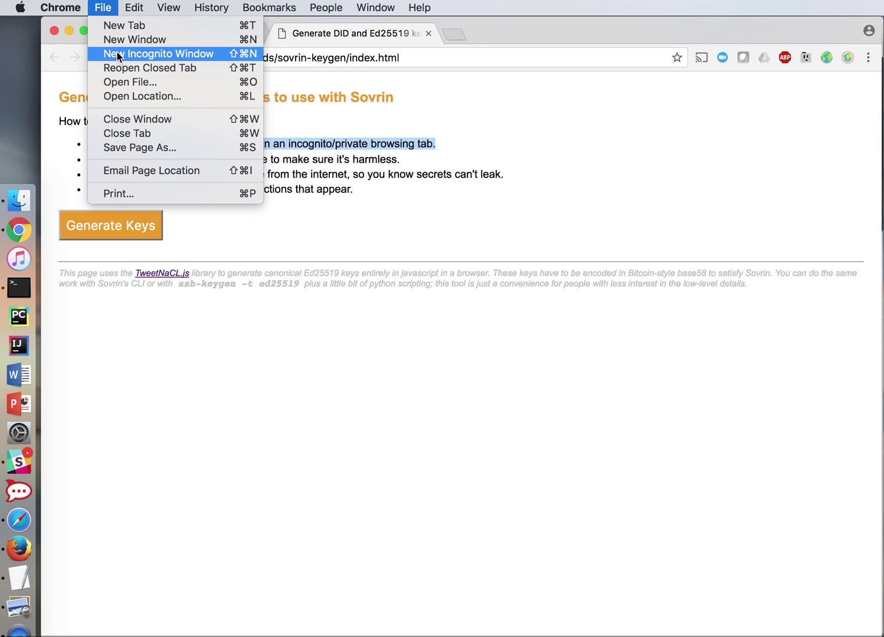
{"action": "left_click", "coordinate": [19, 524]}
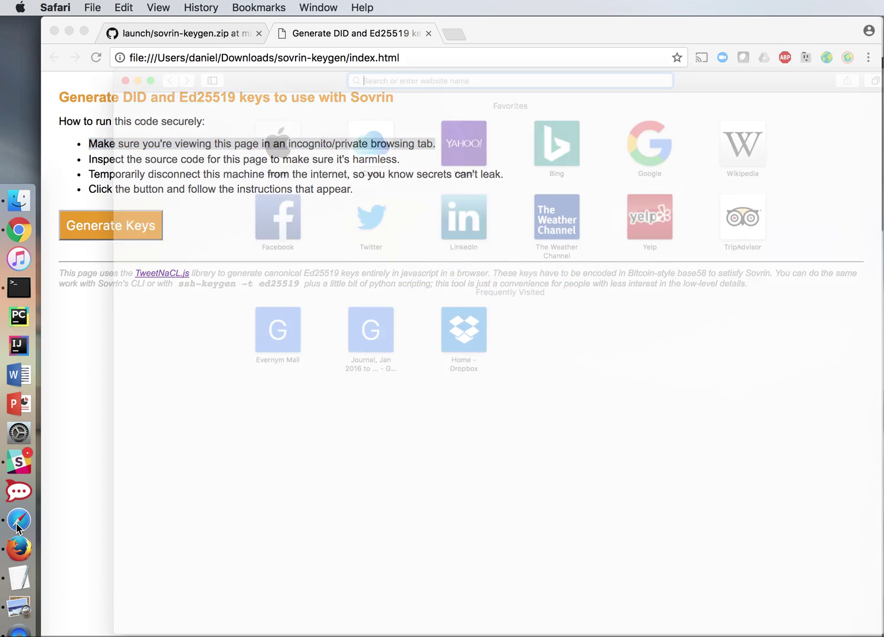
{"action": "left_click", "coordinate": [97, 8]}
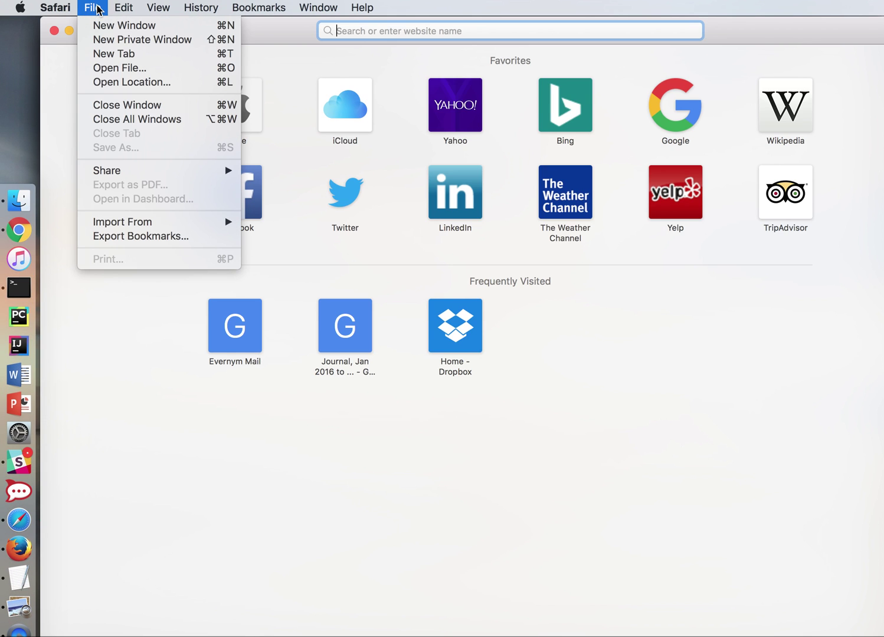
{"action": "left_click", "coordinate": [18, 554]}
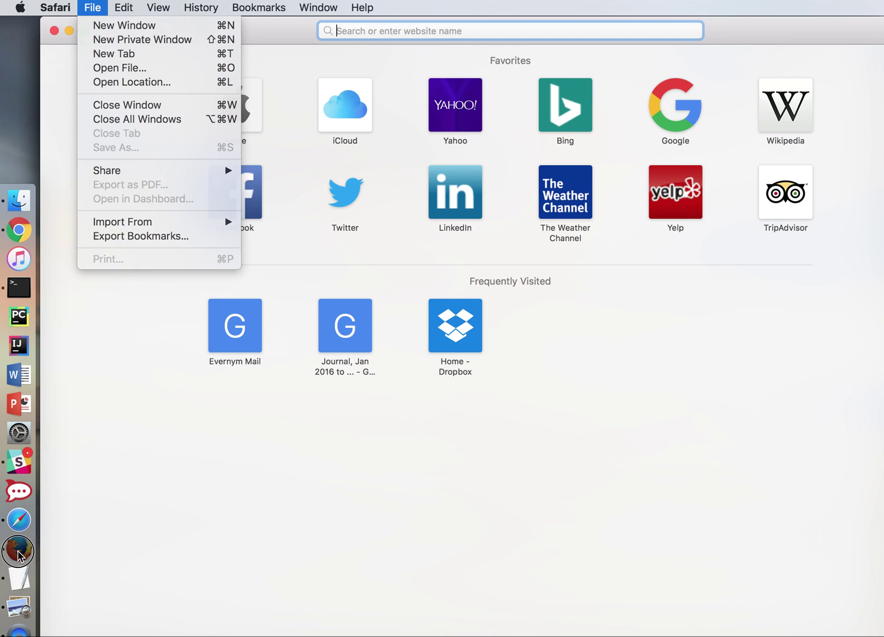
{"action": "left_click", "coordinate": [97, 7]}
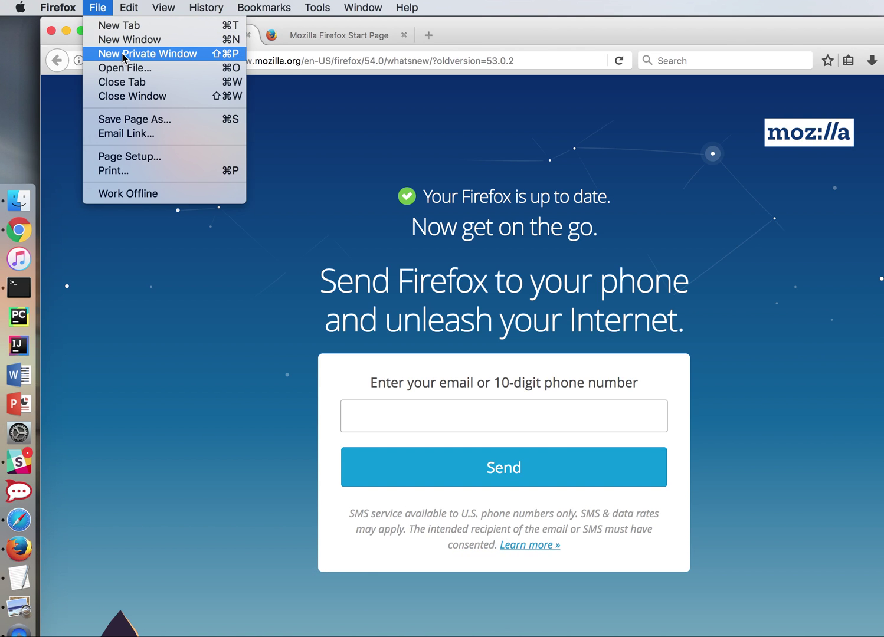
{"action": "left_click", "coordinate": [19, 230]}
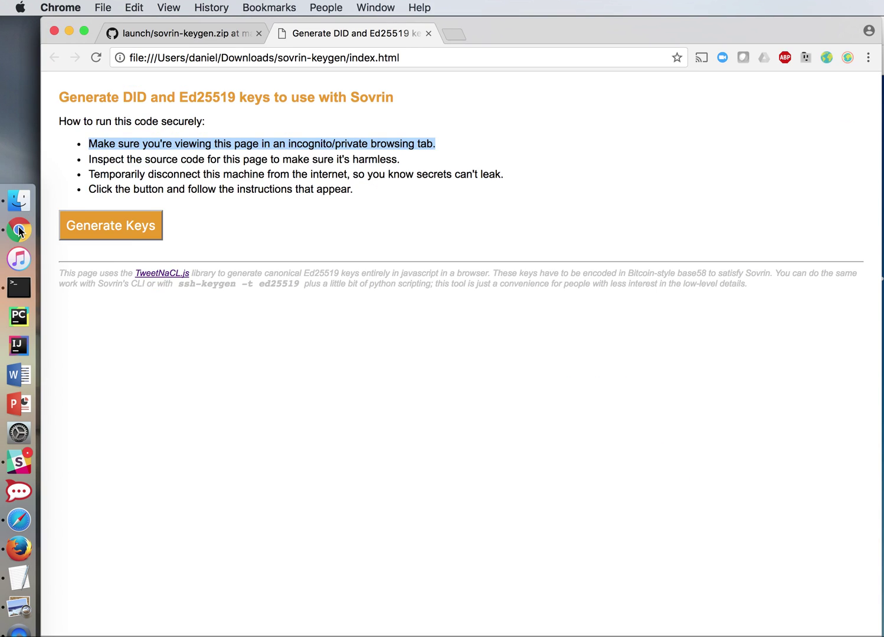
{"action": "left_click", "coordinate": [101, 7]}
- Open a full-screen incognito window and load the local sovrin-keygen index.html in it
{"action": "left_click", "coordinate": [118, 56]}
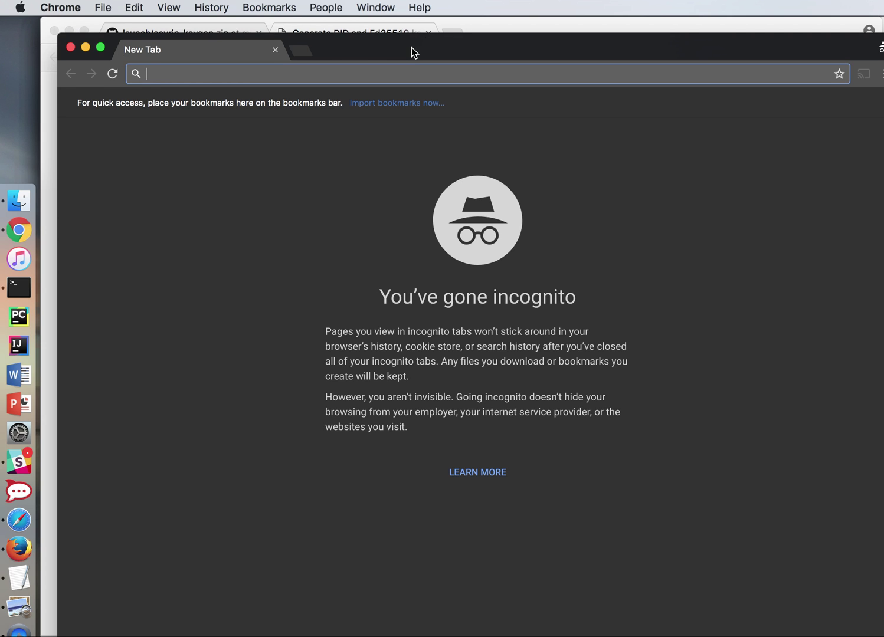
{"action": "left_click_drag", "start_coordinate": [412, 48], "coordinate": [394, 27]}
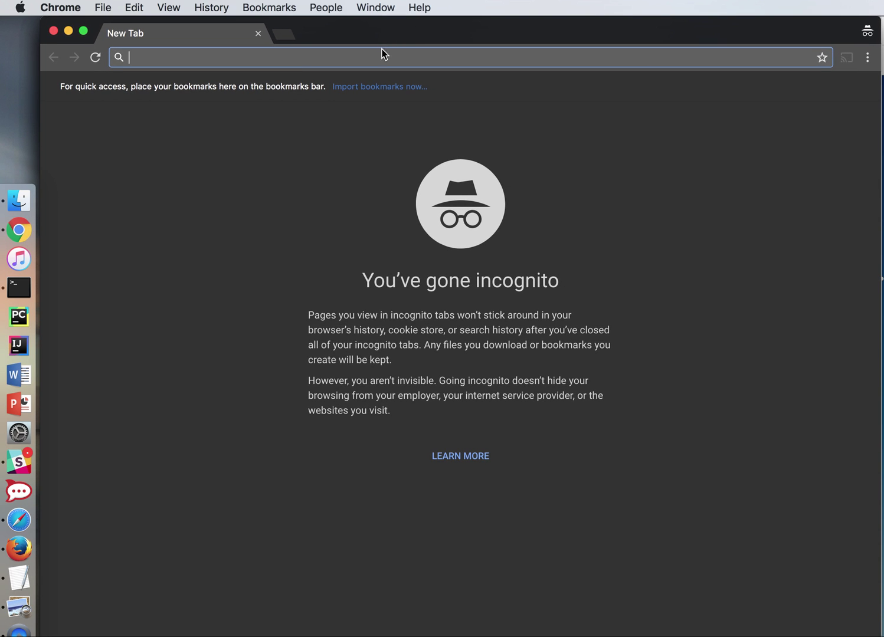
{"action": "left_click", "coordinate": [104, 8]}
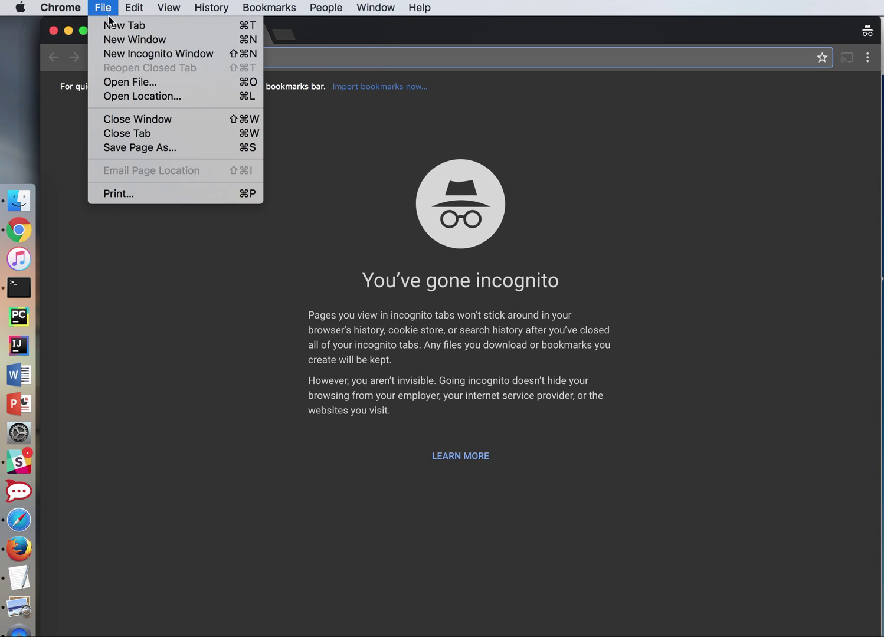
{"action": "left_click", "coordinate": [133, 81]}
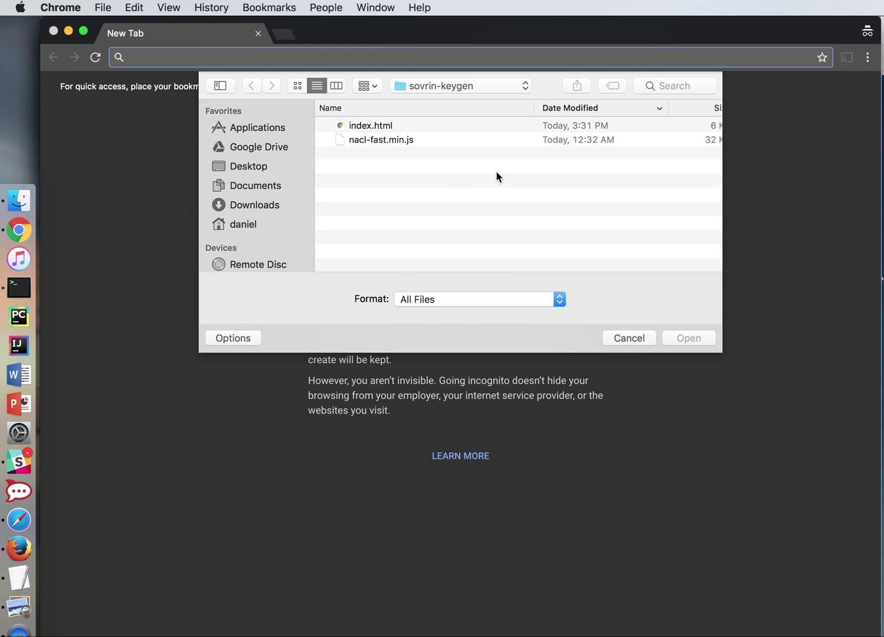
{"action": "double_click", "coordinate": [381, 126]}
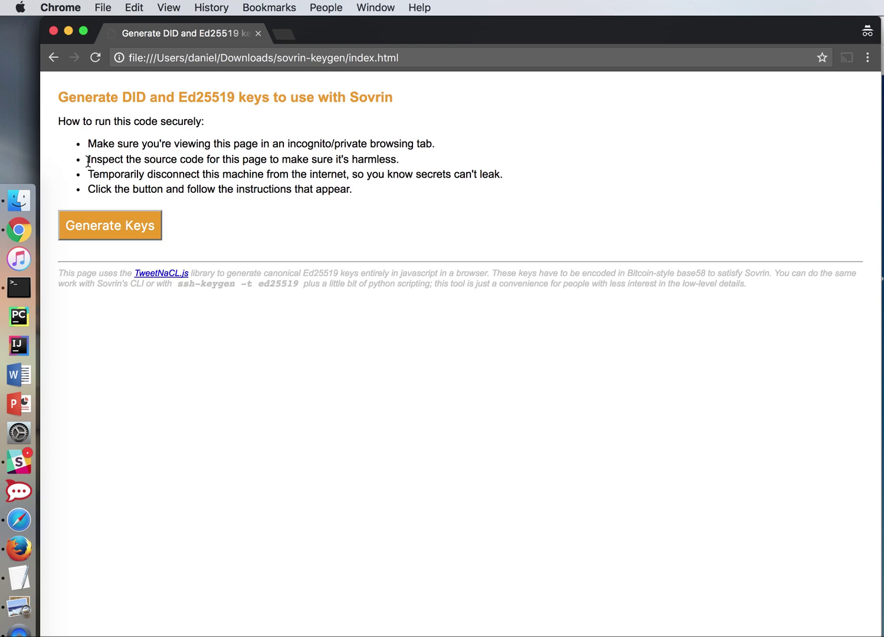
{"action": "right_click", "coordinate": [351, 424]}
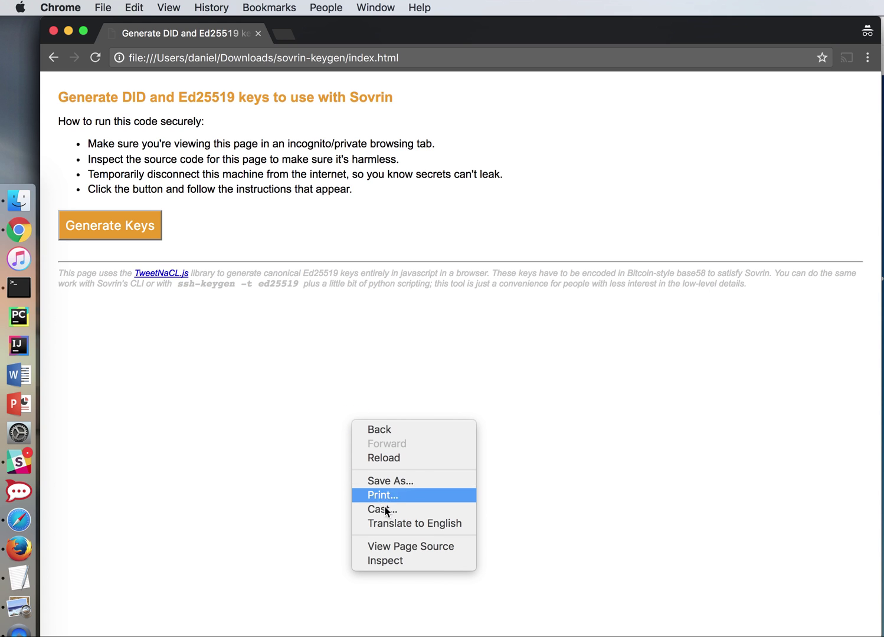
{"action": "left_click", "coordinate": [395, 546]}
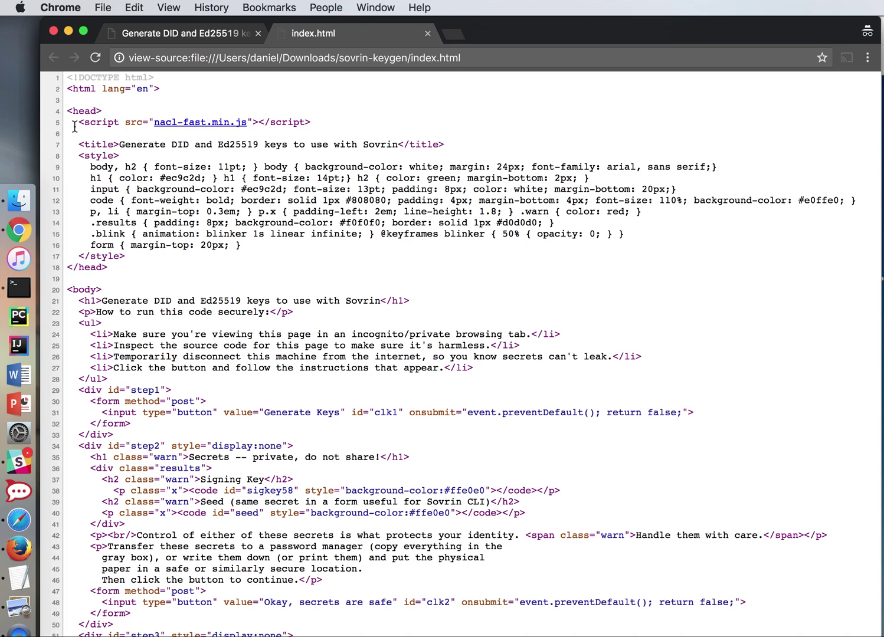
{"action": "left_click_drag", "start_coordinate": [77, 122], "coordinate": [316, 120]}
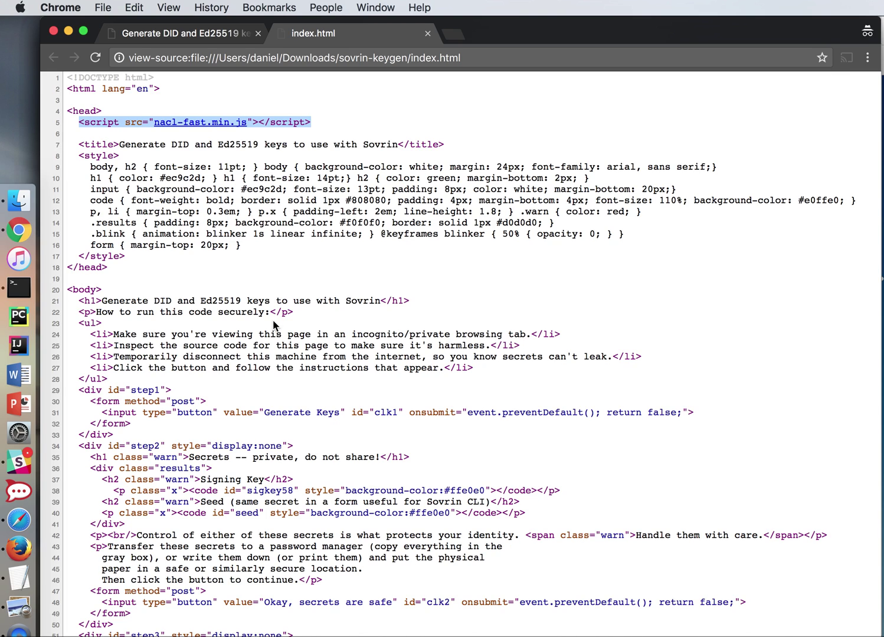
{"action": "left_click_drag", "start_coordinate": [77, 163], "coordinate": [246, 247]}
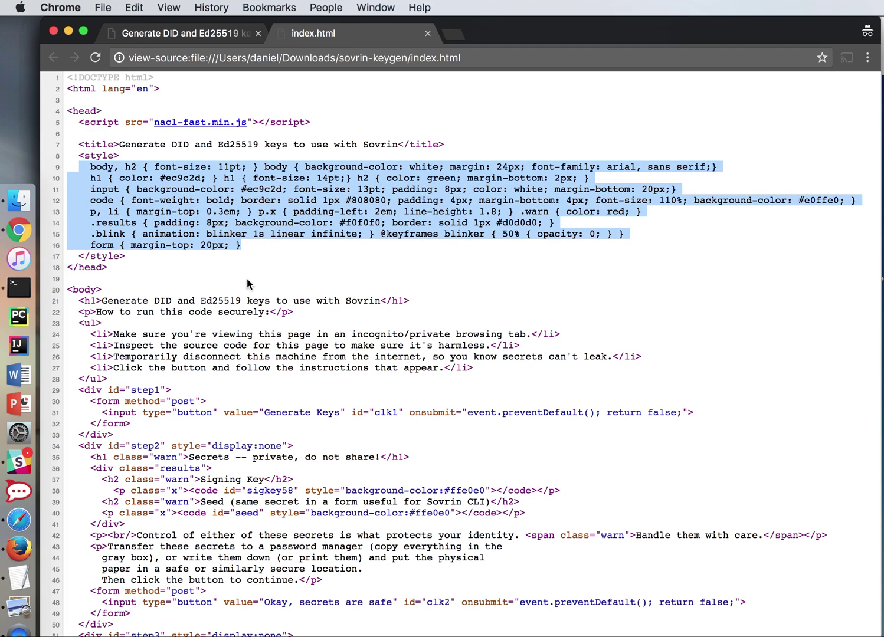
{"action": "scroll", "coordinate": [248, 284], "scroll_direction": "down", "scroll_amount": 5}
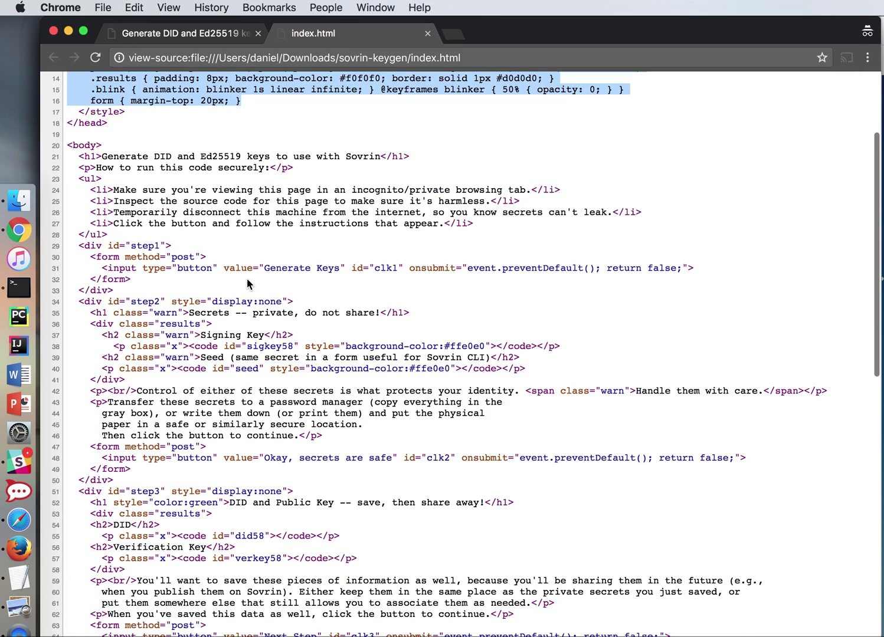
{"action": "left_click_drag", "start_coordinate": [121, 185], "coordinate": [309, 276]}
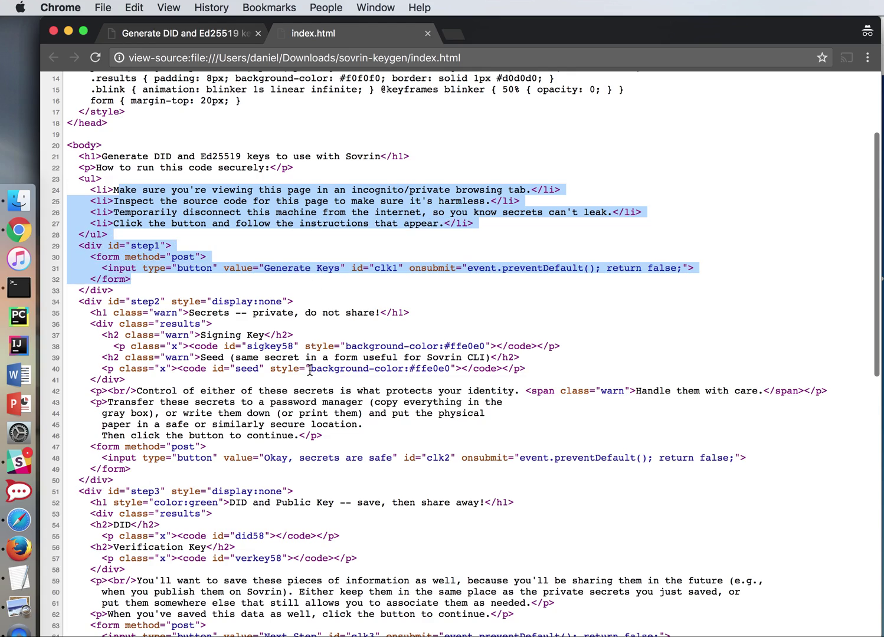
{"action": "scroll", "coordinate": [310, 370], "scroll_direction": "down", "scroll_amount": 5}
{"action": "scroll", "coordinate": [310, 370], "scroll_direction": "down", "scroll_amount": 6}
{"action": "left_click_drag", "start_coordinate": [144, 134], "coordinate": [392, 380]}
{"action": "scroll", "coordinate": [403, 419], "scroll_direction": "down", "scroll_amount": 8}
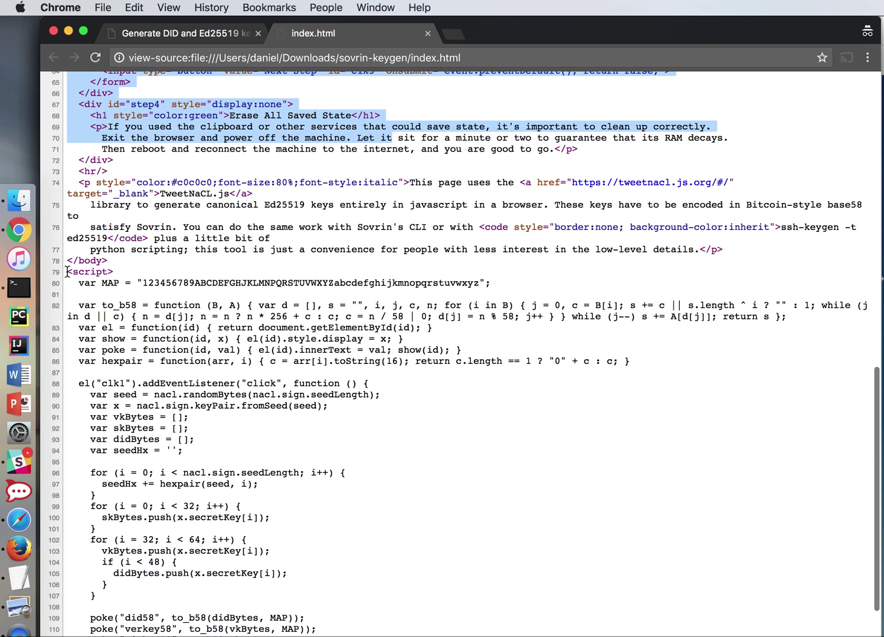
{"action": "left_click_drag", "start_coordinate": [67, 272], "coordinate": [268, 631]}
{"action": "scroll", "coordinate": [386, 544], "scroll_direction": "down", "scroll_amount": 5}
{"action": "left_click", "coordinate": [440, 460]}
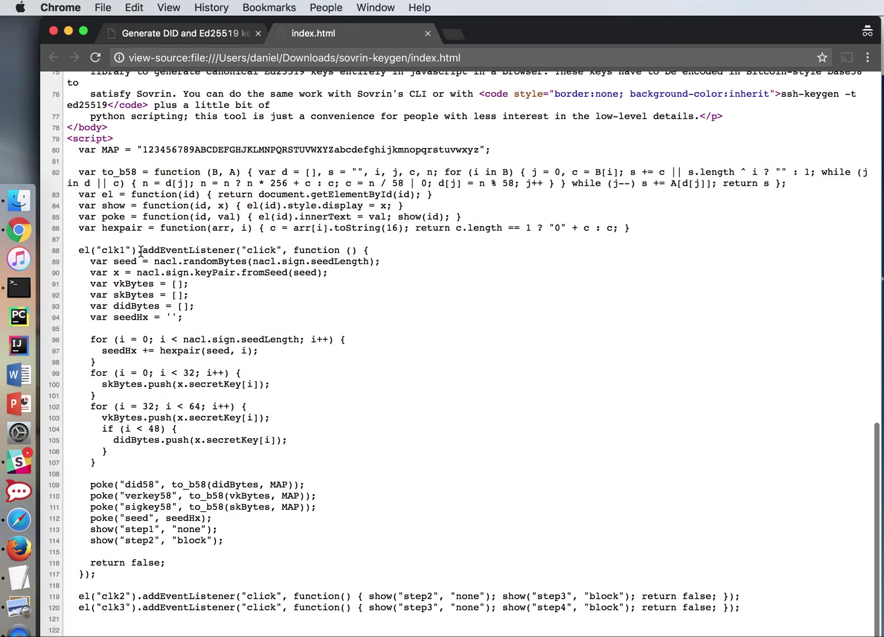
{"action": "double_click", "coordinate": [121, 172]}
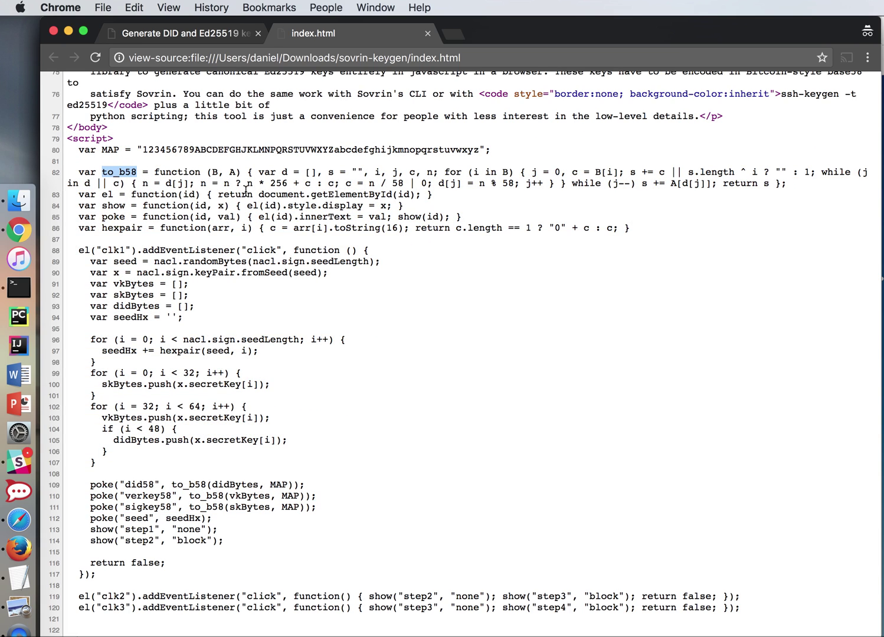
{"action": "left_click_drag", "start_coordinate": [259, 195], "coordinate": [418, 198]}
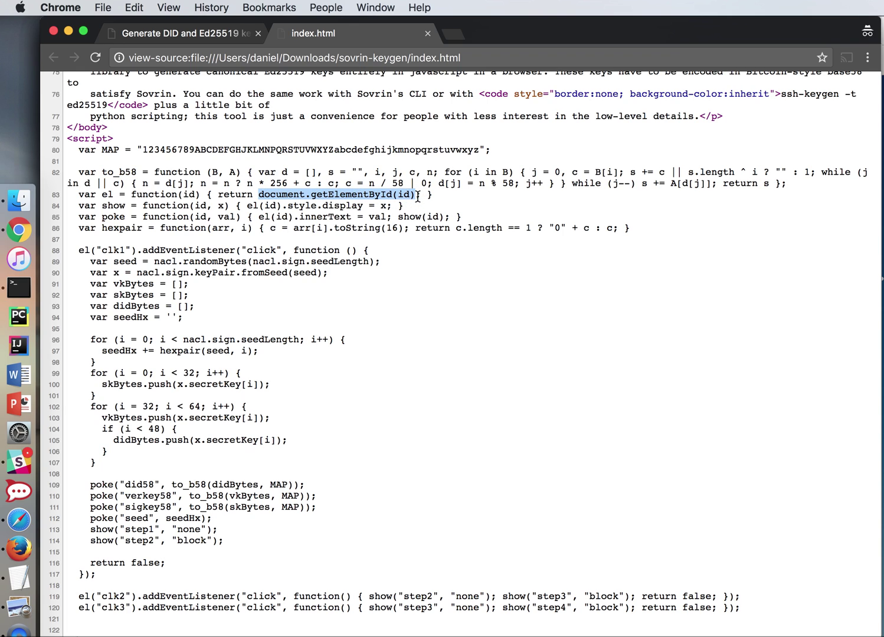
{"action": "left_click_drag", "start_coordinate": [247, 206], "coordinate": [352, 217]}
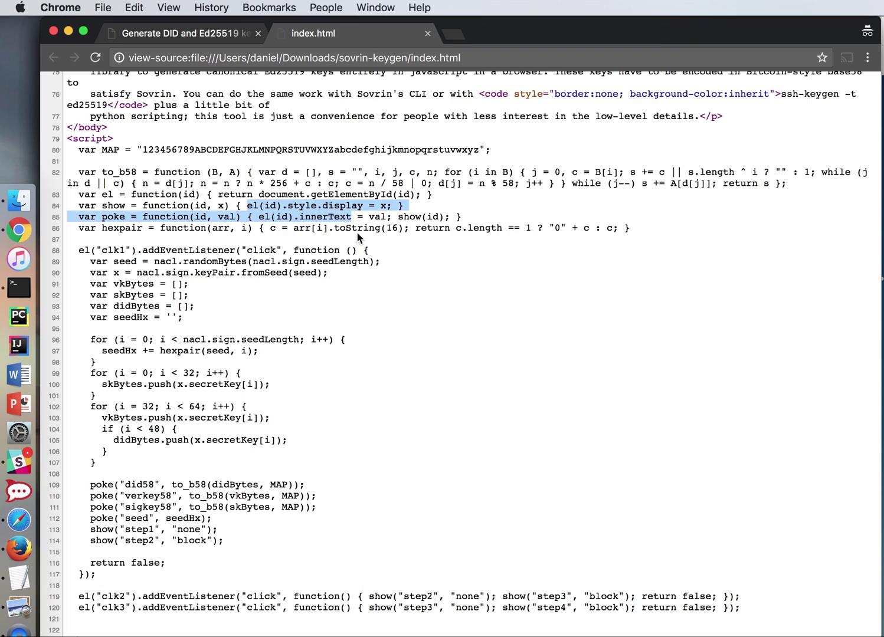
{"action": "left_click", "coordinate": [313, 214]}
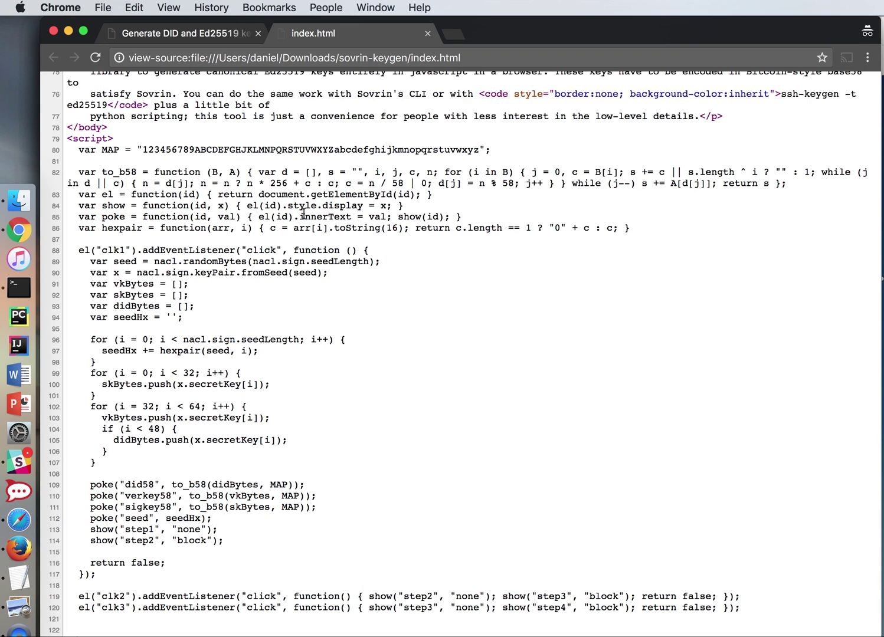
{"action": "left_click_drag", "start_coordinate": [300, 216], "coordinate": [356, 218]}
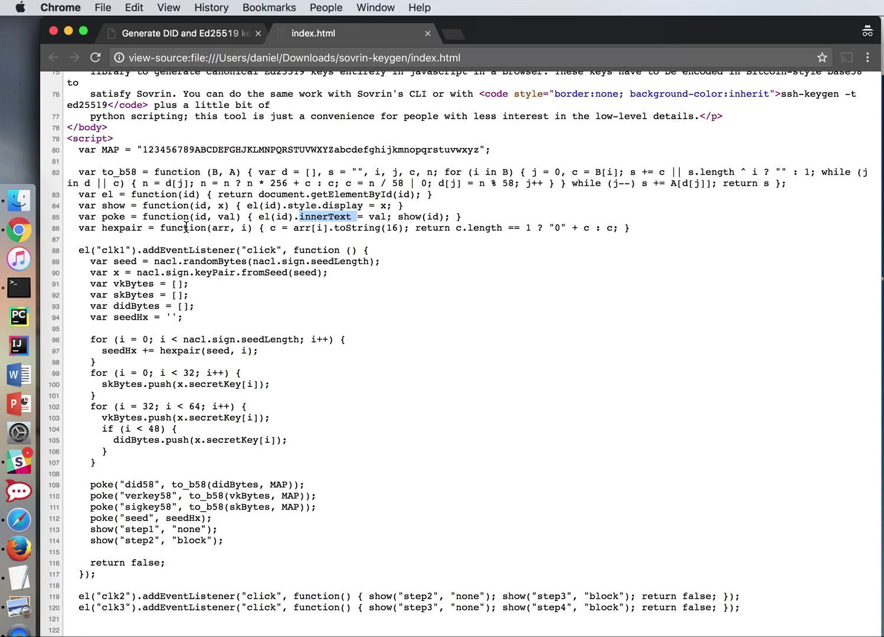
{"action": "left_click_drag", "start_coordinate": [108, 228], "coordinate": [141, 229]}
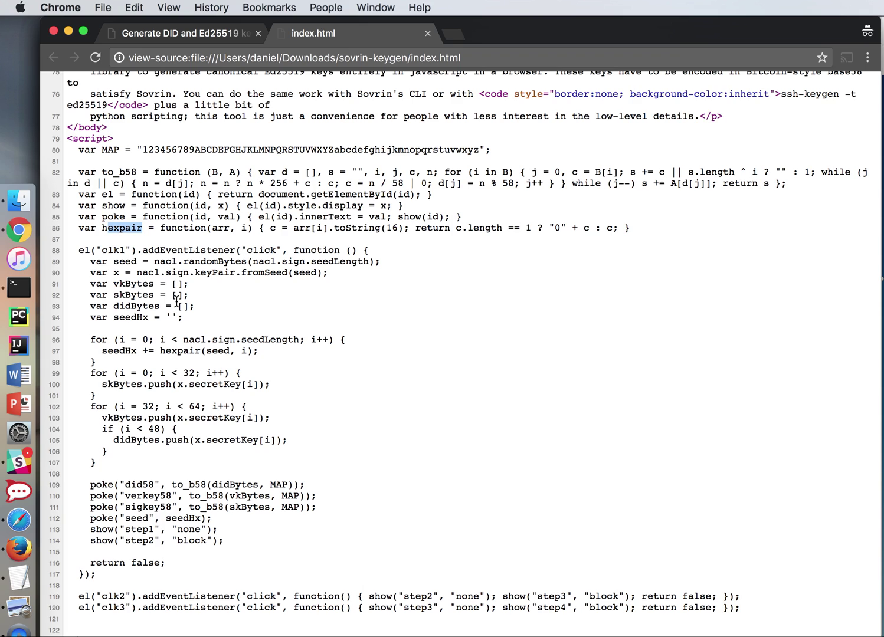
{"action": "left_click_drag", "start_coordinate": [155, 262], "coordinate": [177, 264]}
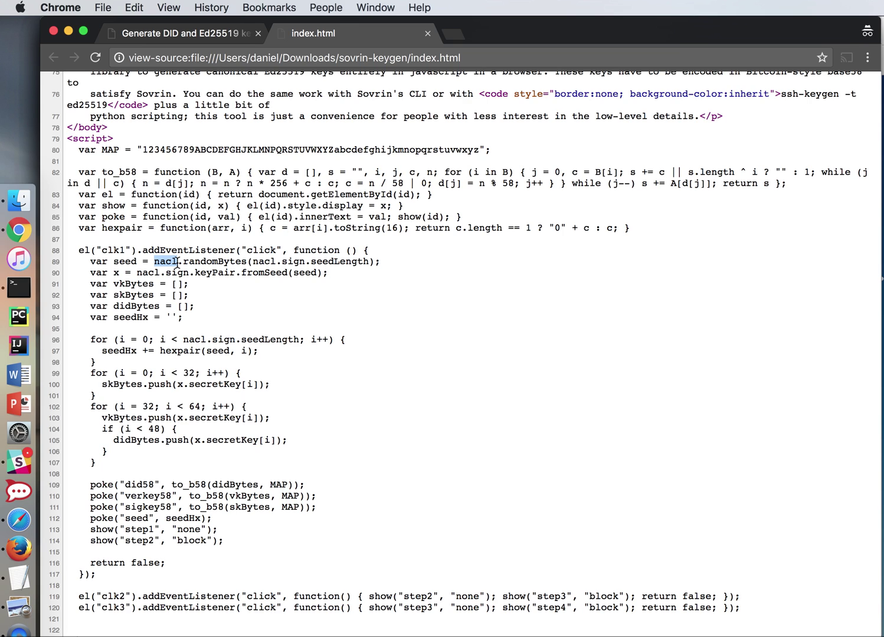
- Open the TweetNaCl.js library site from the keygen page footer, then return to the keygen page
{"action": "left_click", "coordinate": [188, 34]}
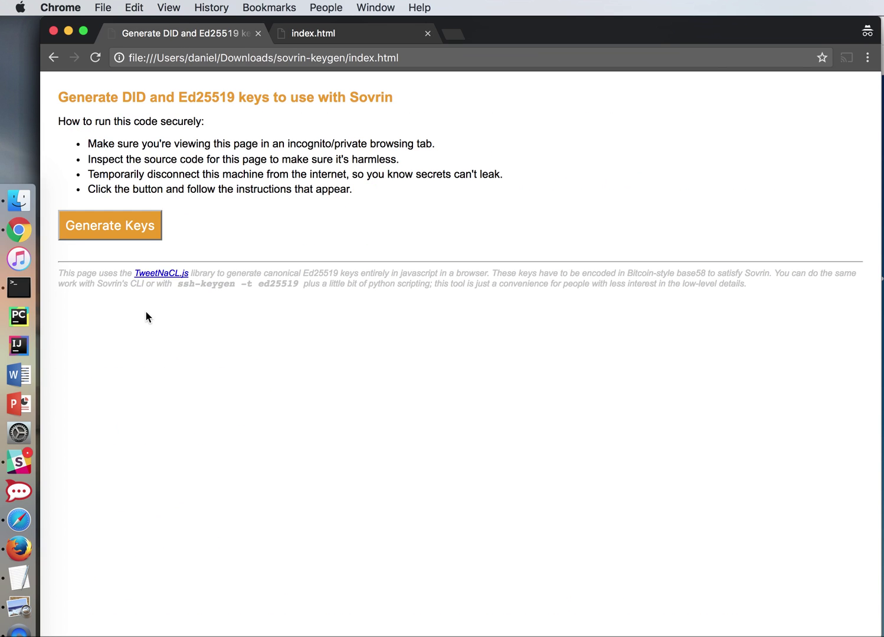
{"action": "left_click", "coordinate": [160, 274]}
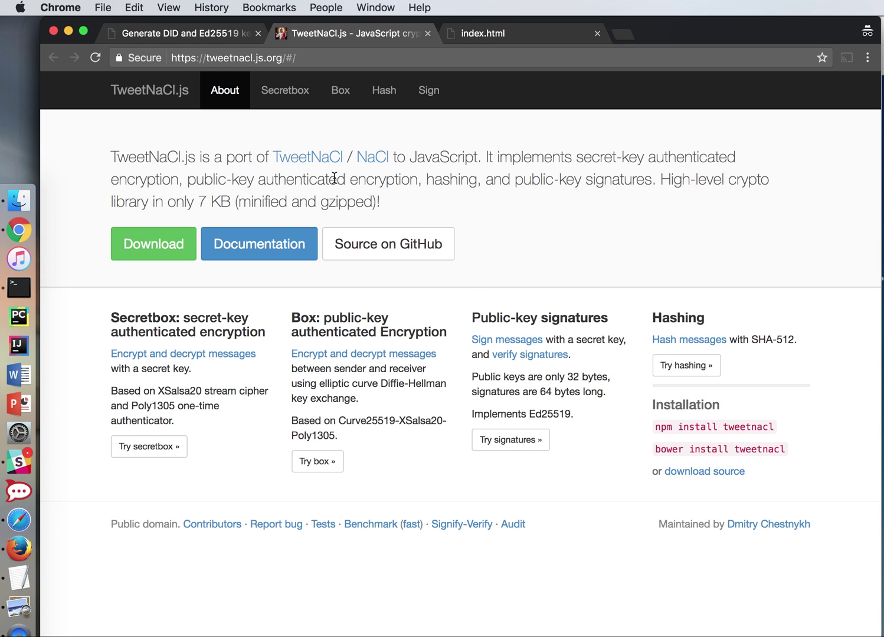
{"action": "left_click", "coordinate": [216, 33]}
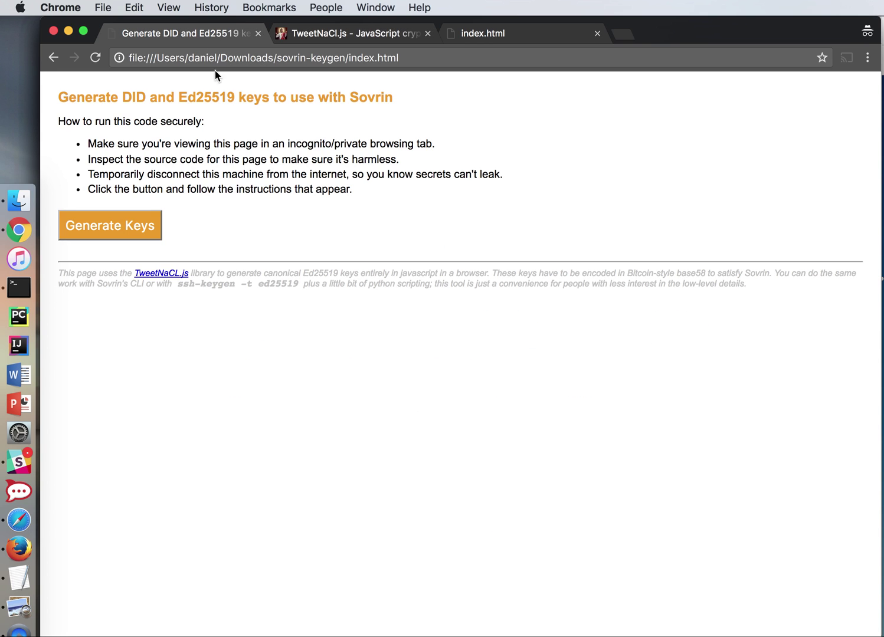
{"action": "left_click", "coordinate": [480, 36]}
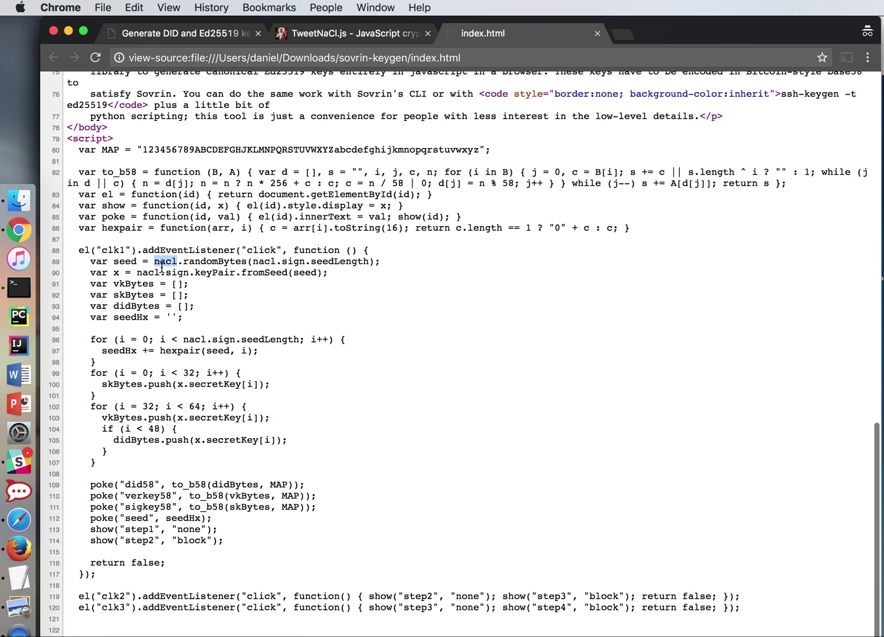
{"action": "left_click_drag", "start_coordinate": [154, 340], "coordinate": [207, 399]}
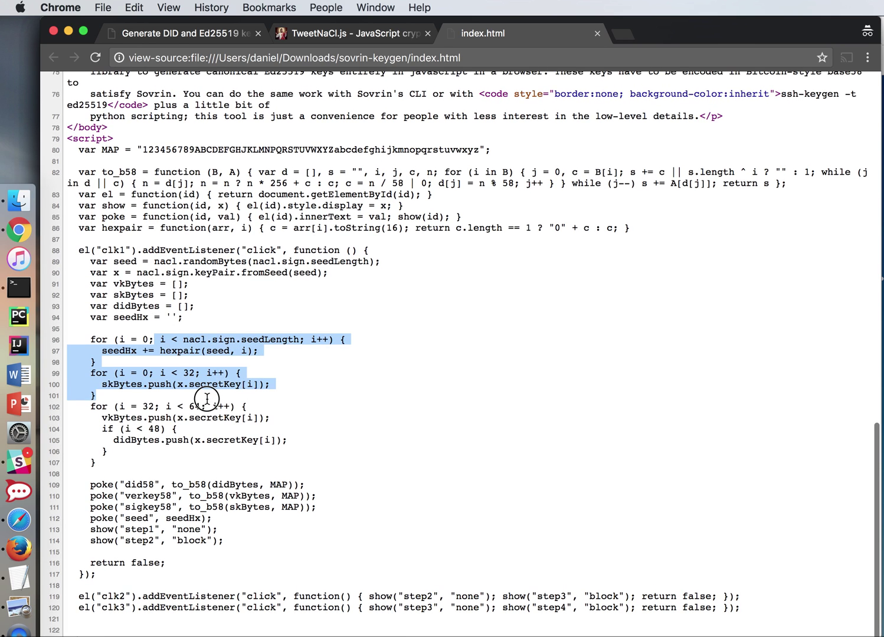
{"action": "double_click", "coordinate": [162, 352]}
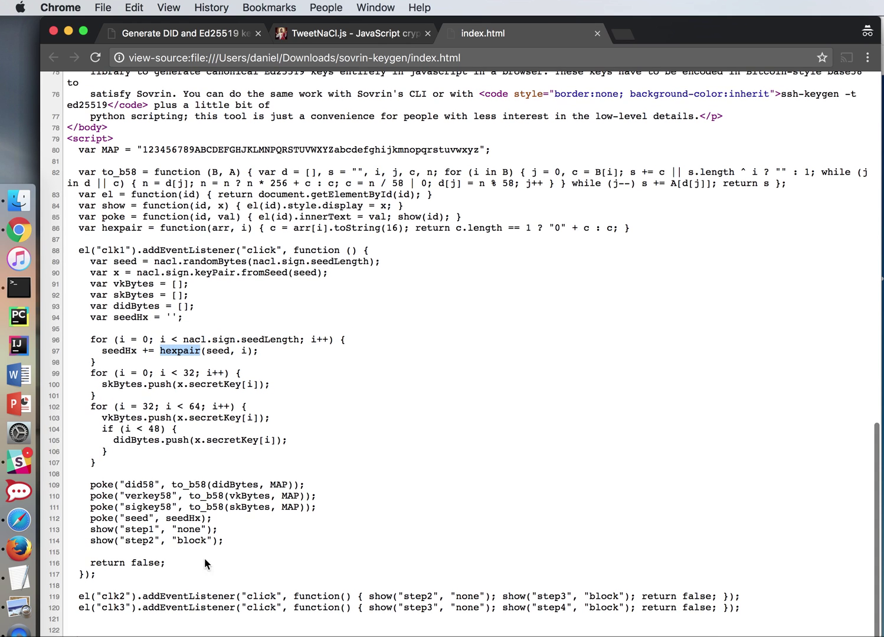
{"action": "left_click_drag", "start_coordinate": [165, 596], "coordinate": [392, 633]}
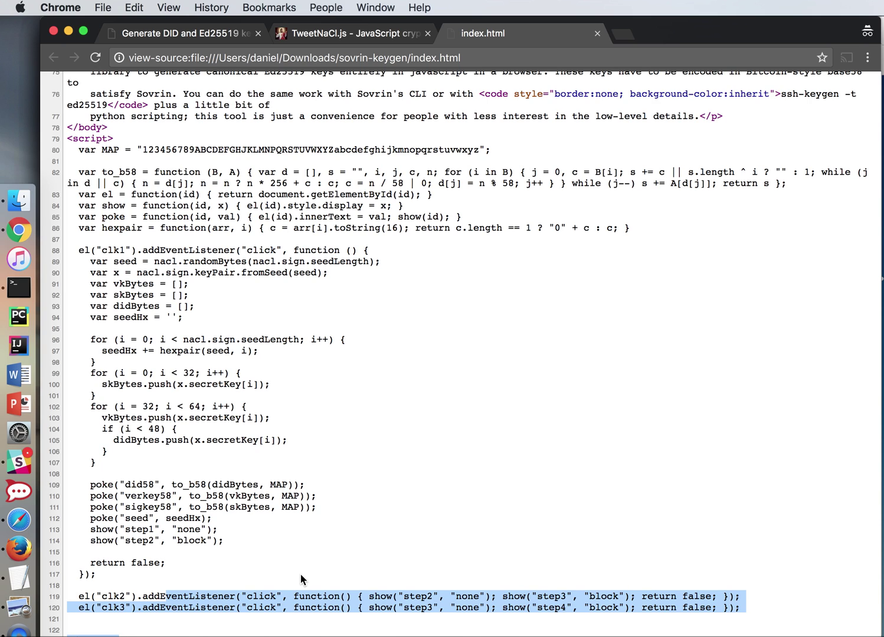
{"action": "left_click", "coordinate": [207, 35]}
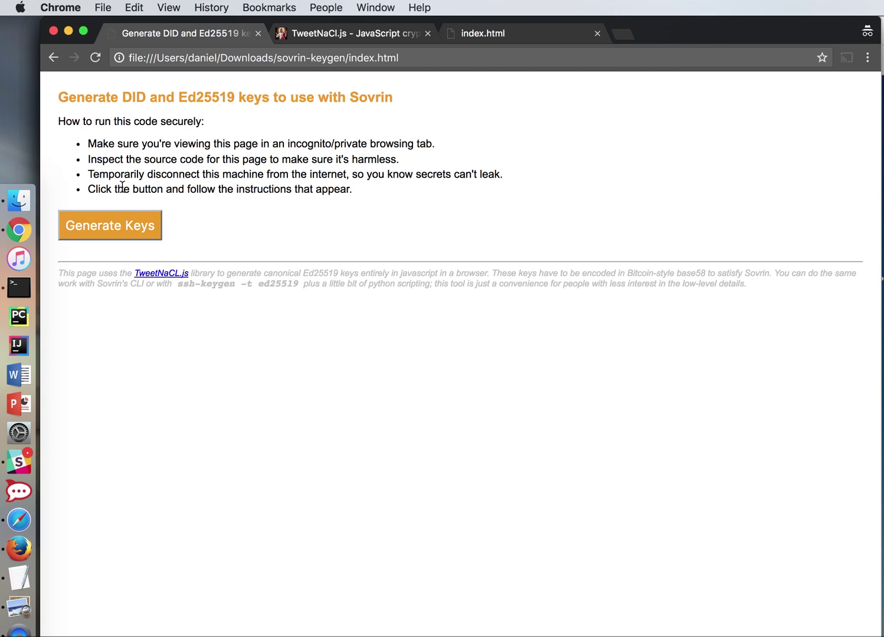
{"action": "left_click", "coordinate": [112, 226]}
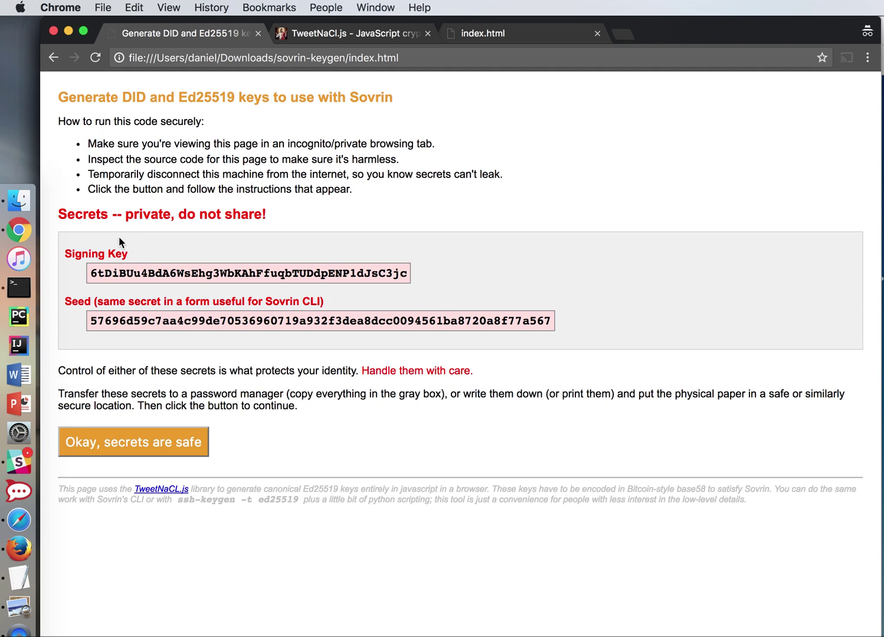
{"action": "left_click_drag", "start_coordinate": [58, 211], "coordinate": [329, 347]}
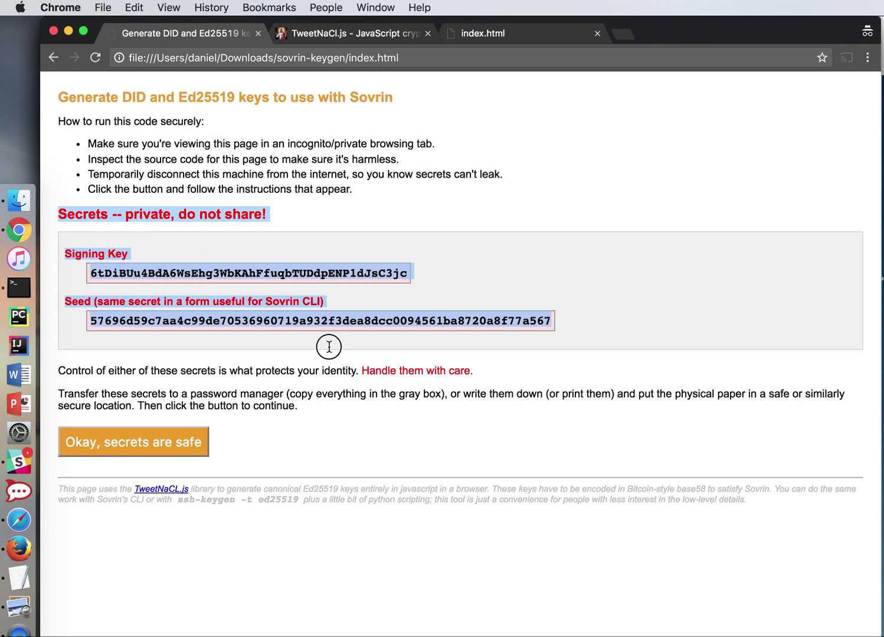
{"action": "left_click", "coordinate": [329, 345]}
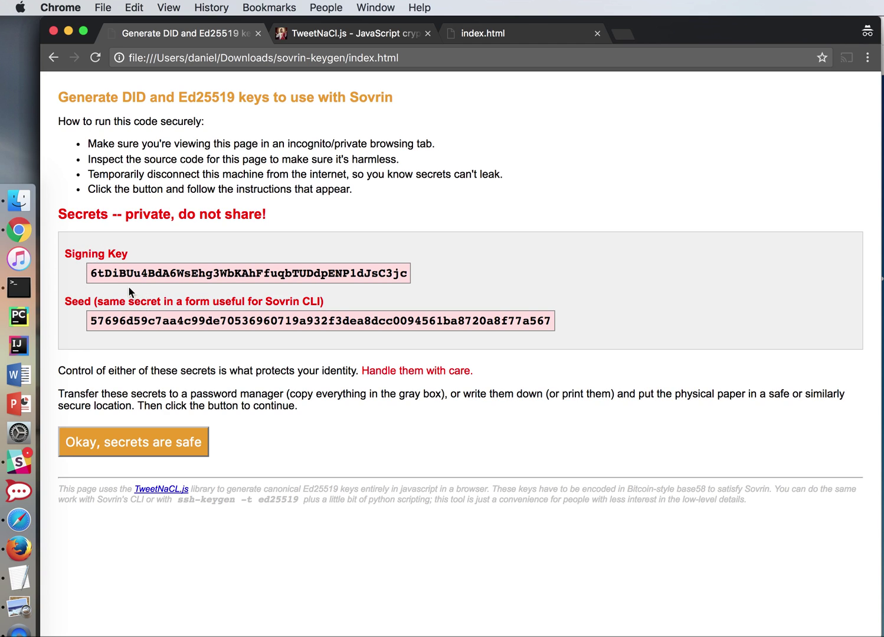
{"action": "left_click_drag", "start_coordinate": [185, 302], "coordinate": [319, 302]}
{"action": "left_click", "coordinate": [318, 328]}
{"action": "left_click_drag", "start_coordinate": [81, 368], "coordinate": [481, 376]}
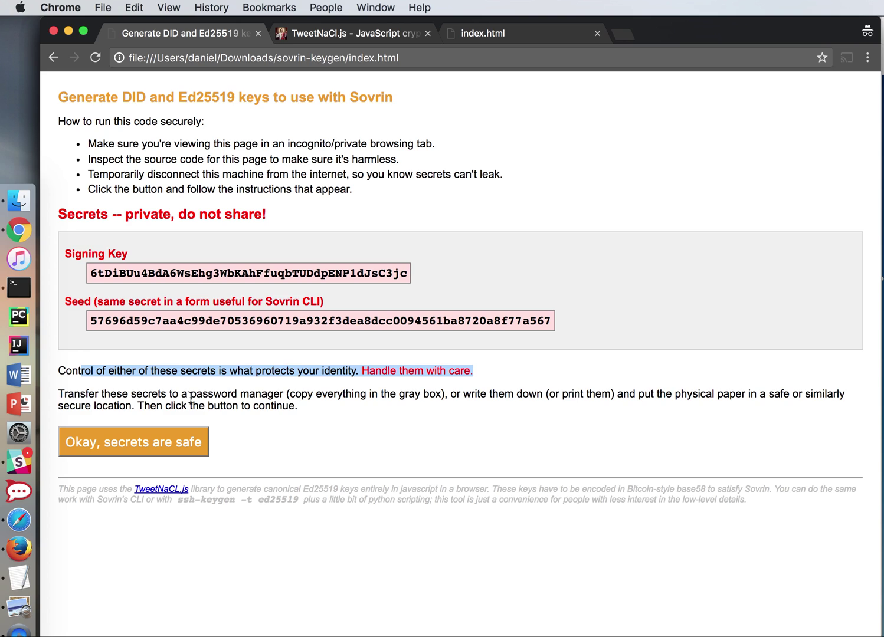
{"action": "left_click_drag", "start_coordinate": [190, 395], "coordinate": [282, 395]}
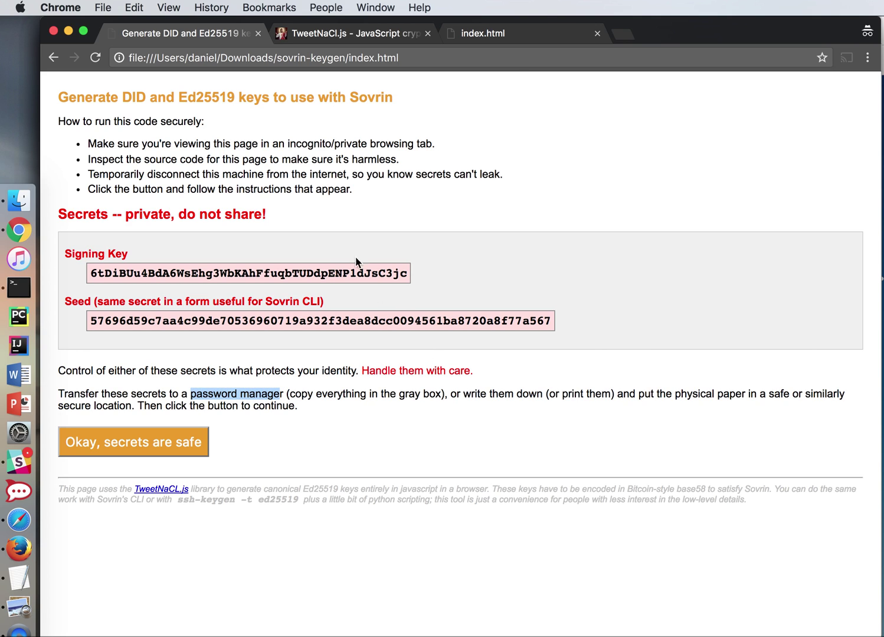
{"action": "left_click", "coordinate": [590, 392]}
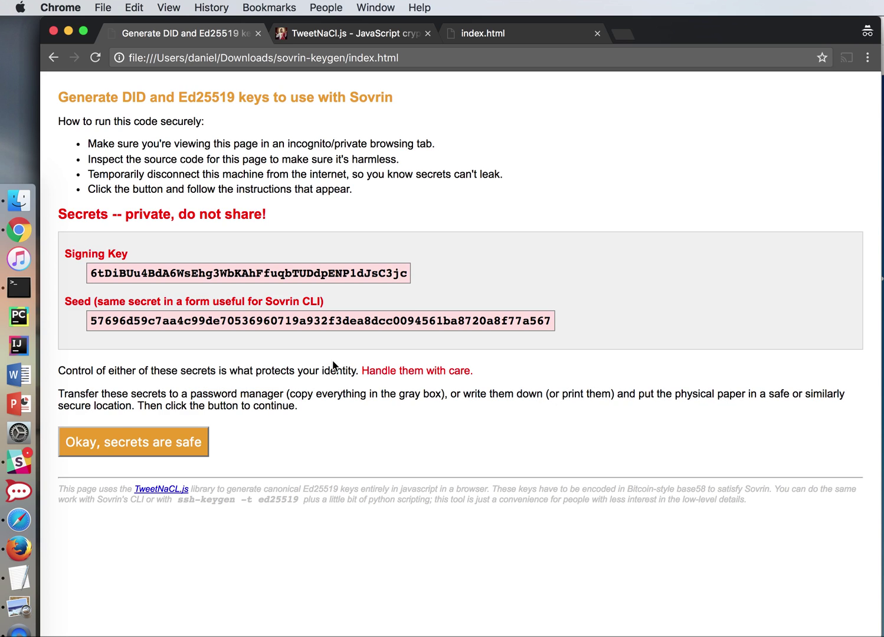
- Print the keygen page showing the signing key and seed
{"action": "left_click", "coordinate": [102, 8]}
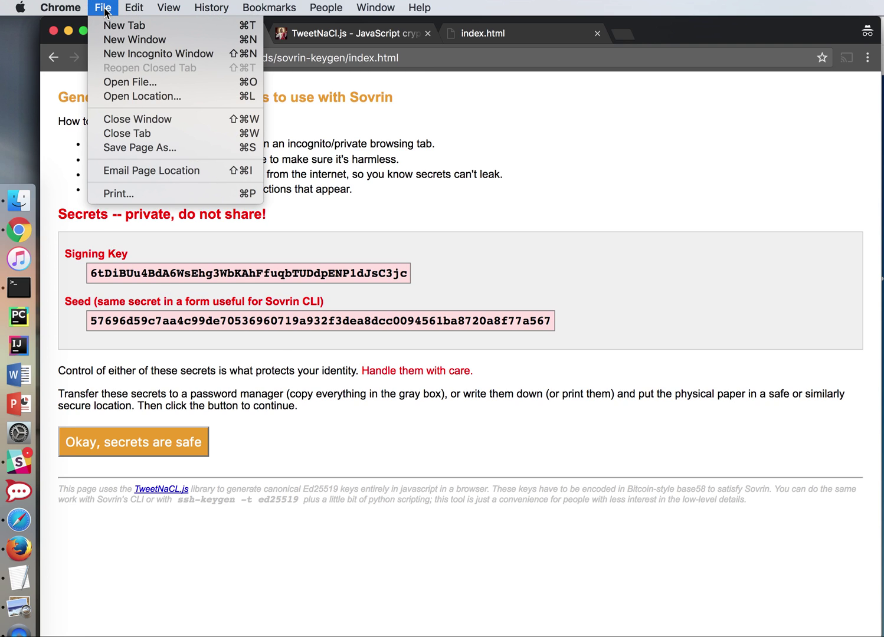
{"action": "left_click", "coordinate": [119, 191]}
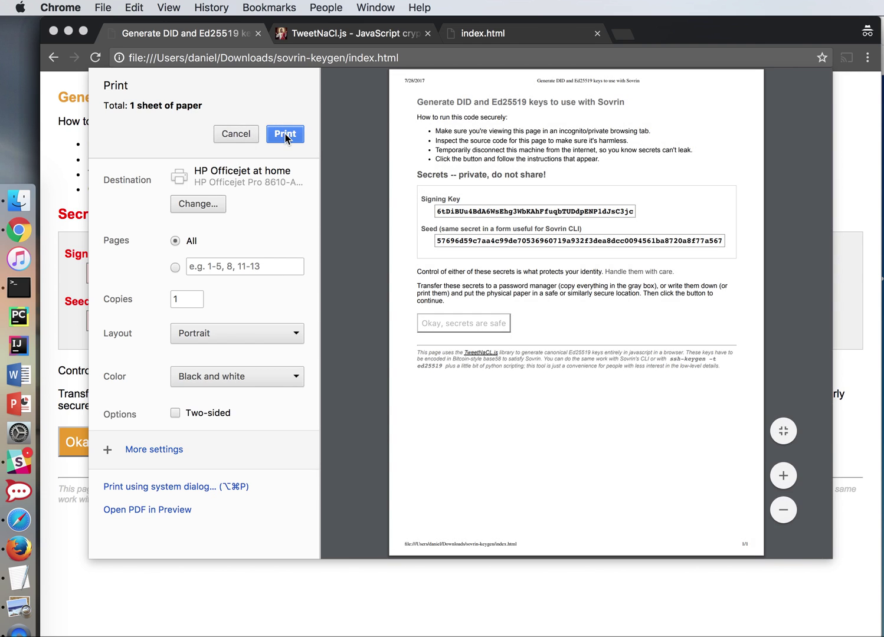
{"action": "left_click", "coordinate": [285, 133]}
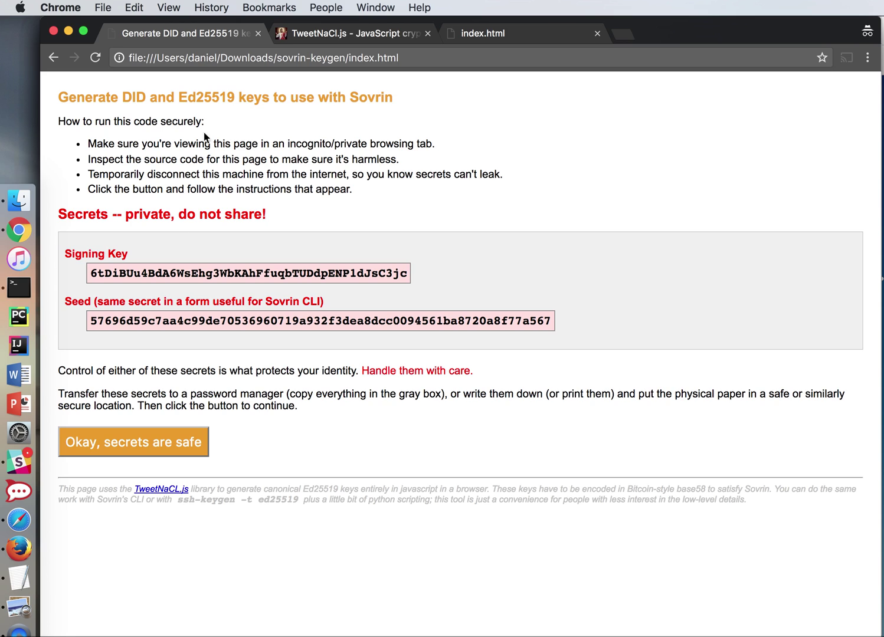
- Confirm 'Okay, secrets are safe' and highlight the Verification Key label and Sovrin publishing note
{"action": "left_click", "coordinate": [137, 445]}
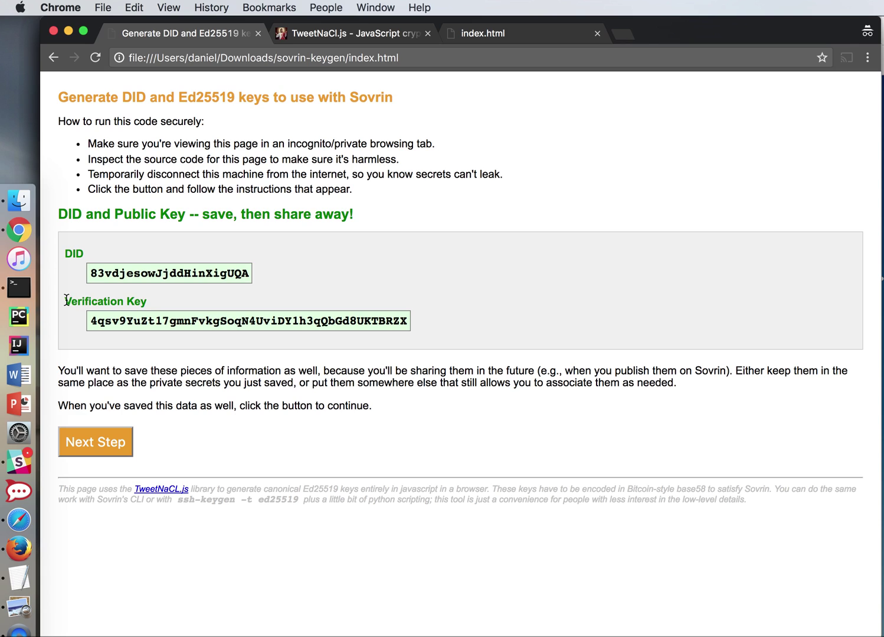
{"action": "left_click_drag", "start_coordinate": [64, 302], "coordinate": [146, 302]}
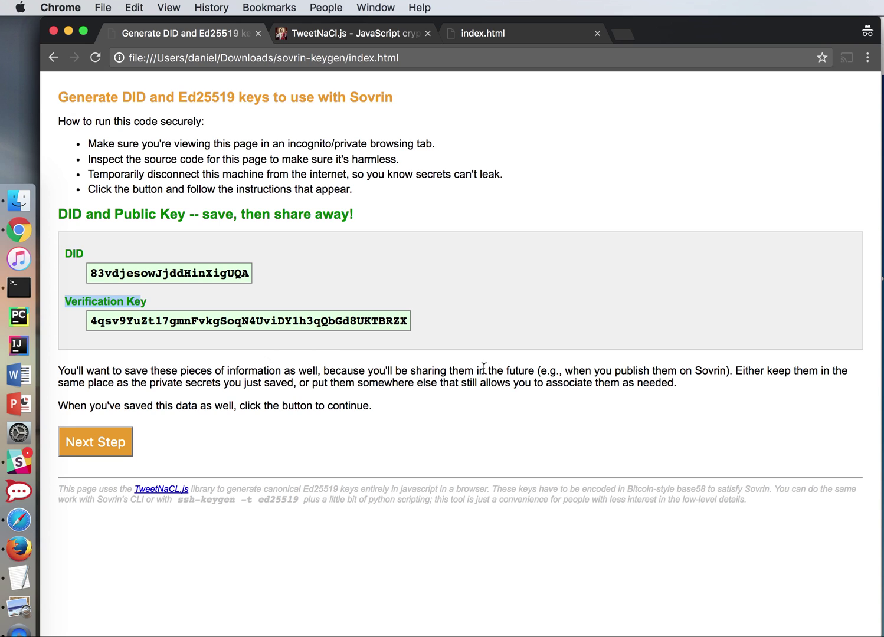
{"action": "left_click", "coordinate": [564, 370]}
{"action": "left_click_drag", "start_coordinate": [564, 370], "coordinate": [725, 370]}
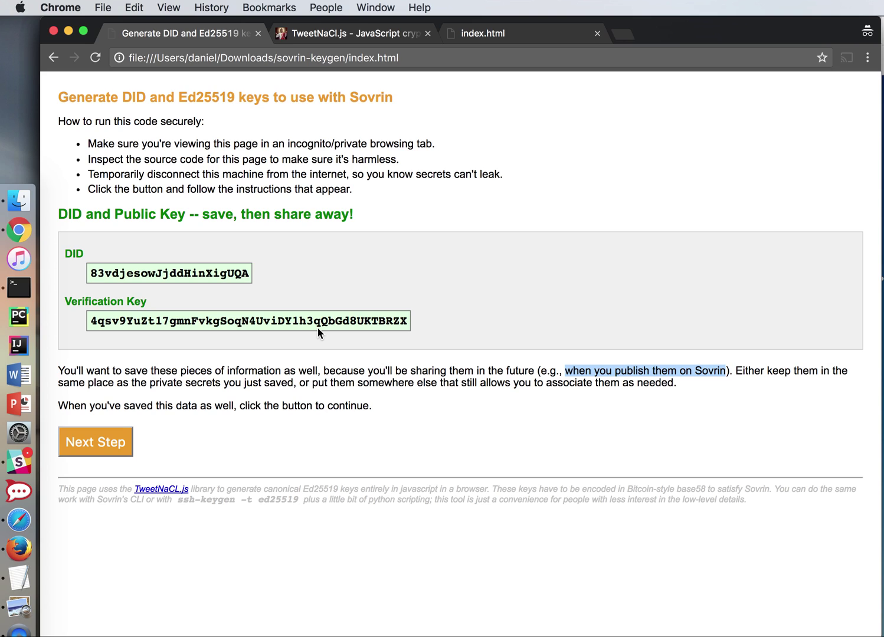
{"action": "left_click", "coordinate": [291, 286]}
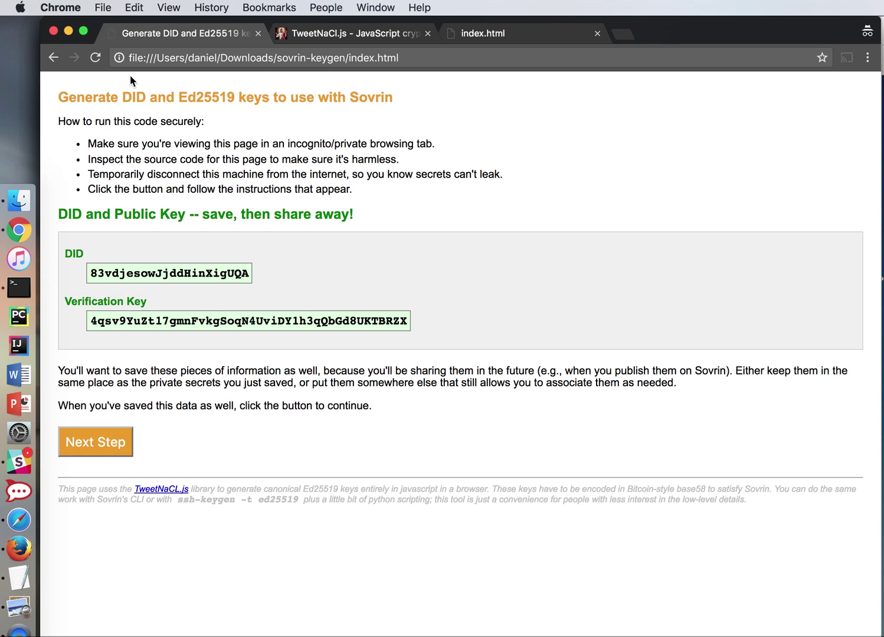
- Print the page listing the DID and verification key
{"action": "left_click", "coordinate": [106, 7]}
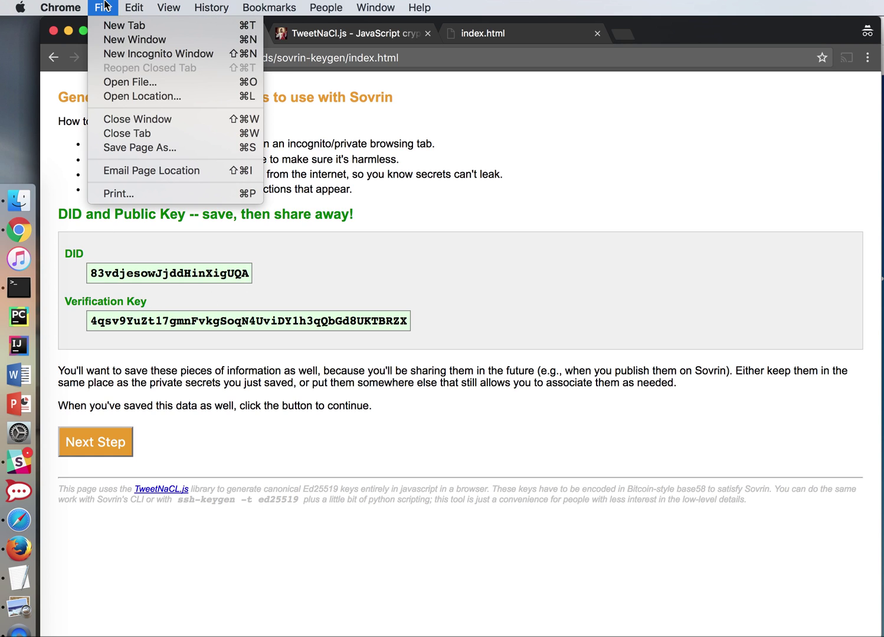
{"action": "left_click", "coordinate": [136, 194]}
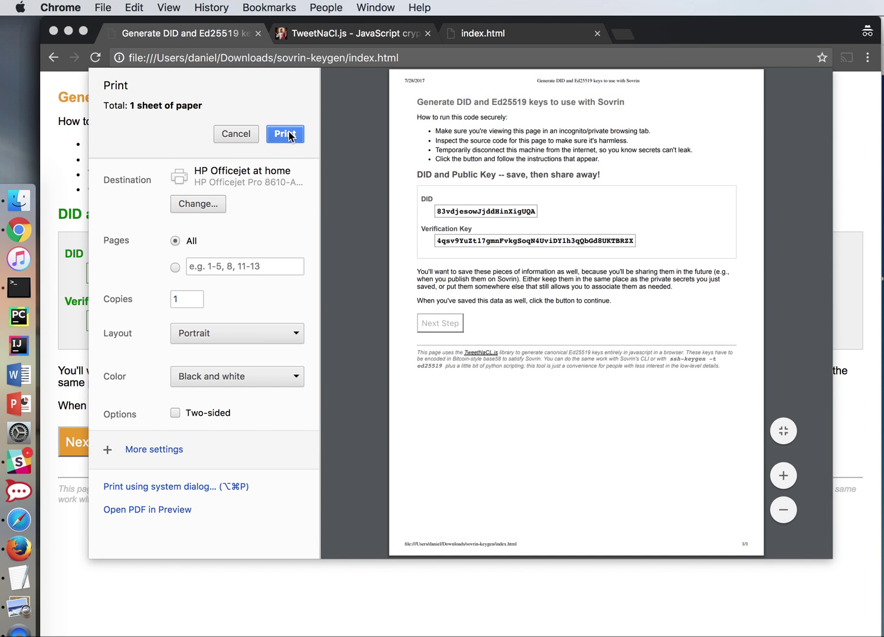
{"action": "left_click", "coordinate": [286, 135]}
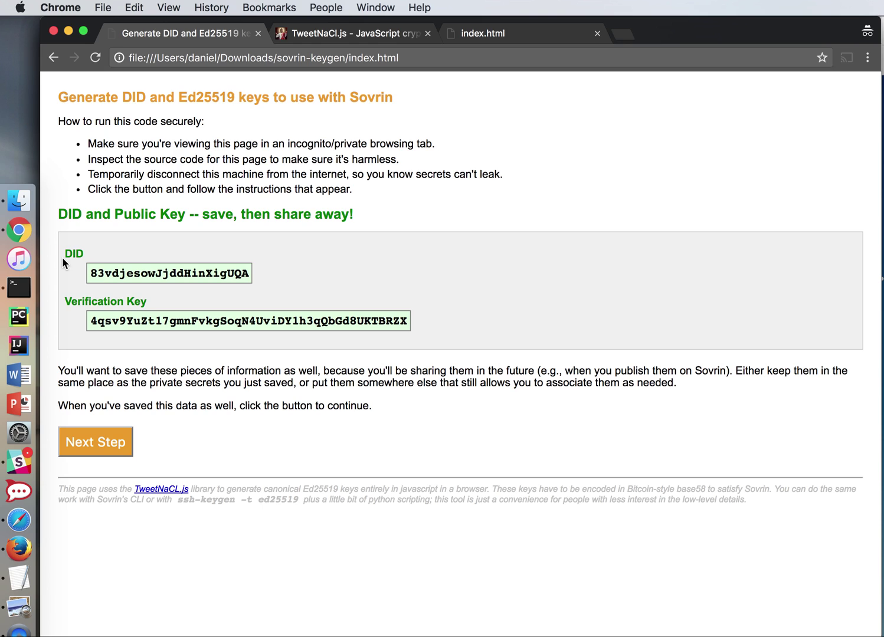
- Launch TextEdit through Spotlight and create a new blank document
{"action": "key", "text": "super+space"}
{"action": "type", "text": "textedit"}
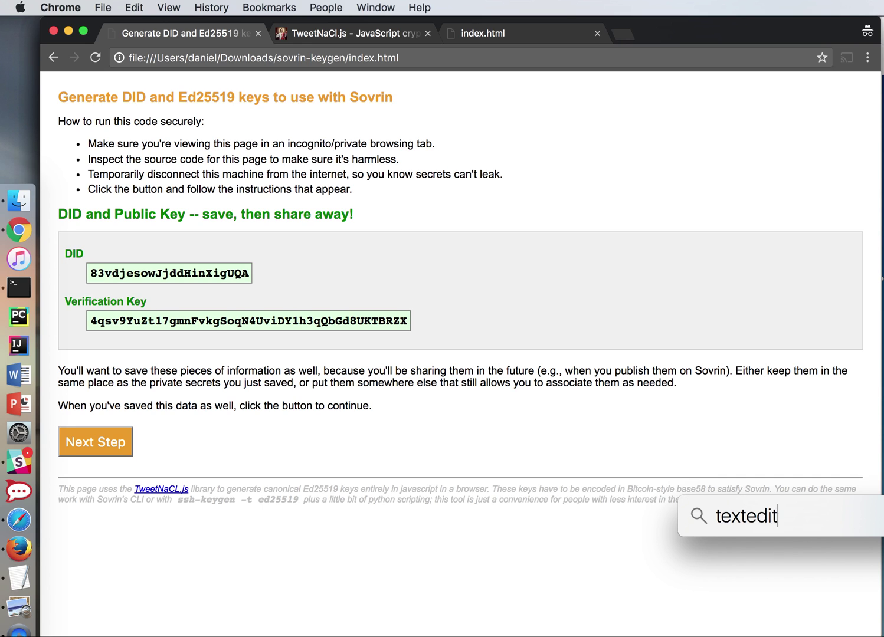
{"action": "key", "text": "Return"}
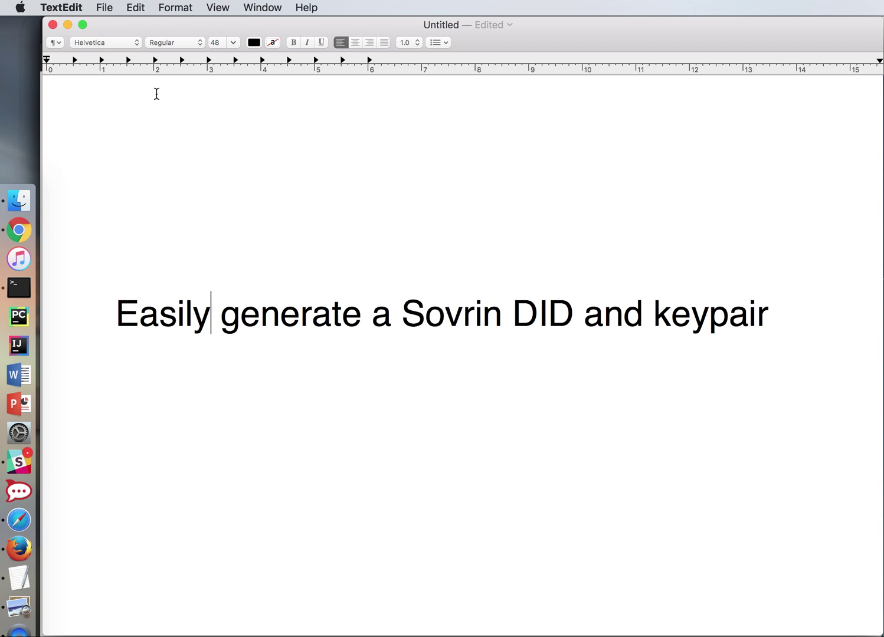
{"action": "key", "text": "super+n"}
{"action": "left_click_drag", "start_coordinate": [445, 49], "coordinate": [215, 126]}
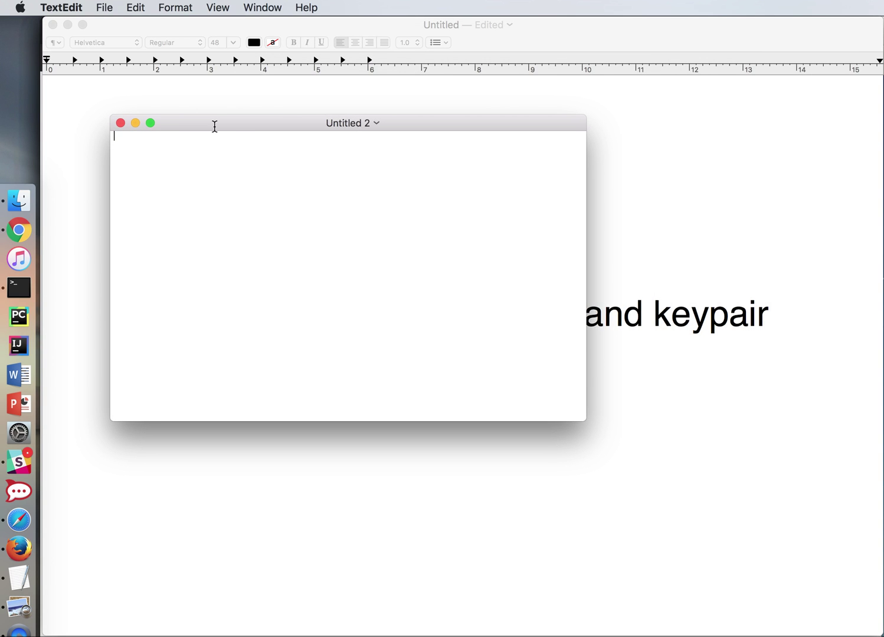
- Copy the DID and Verification Key labels and values from Chrome into the document
{"action": "key", "text": "super+Tab"}
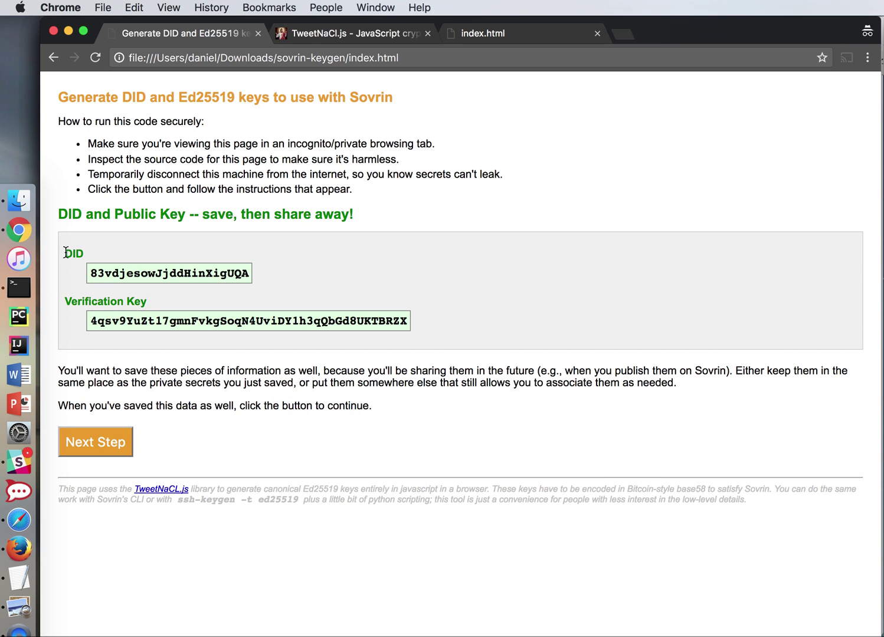
{"action": "left_click_drag", "start_coordinate": [66, 253], "coordinate": [435, 337]}
{"action": "key", "text": "super+c"}
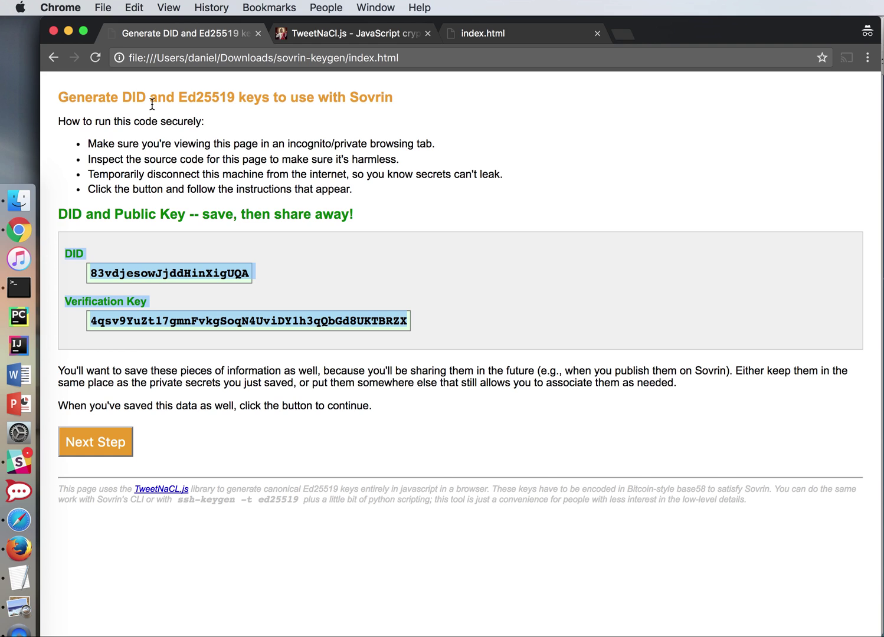
{"action": "key", "text": "super+Tab"}
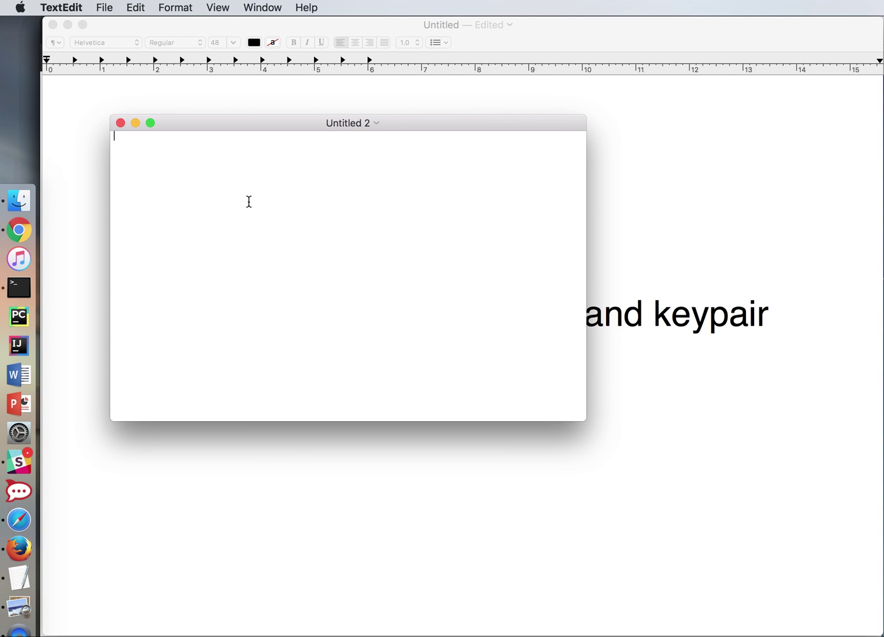
{"action": "key", "text": "super+v"}
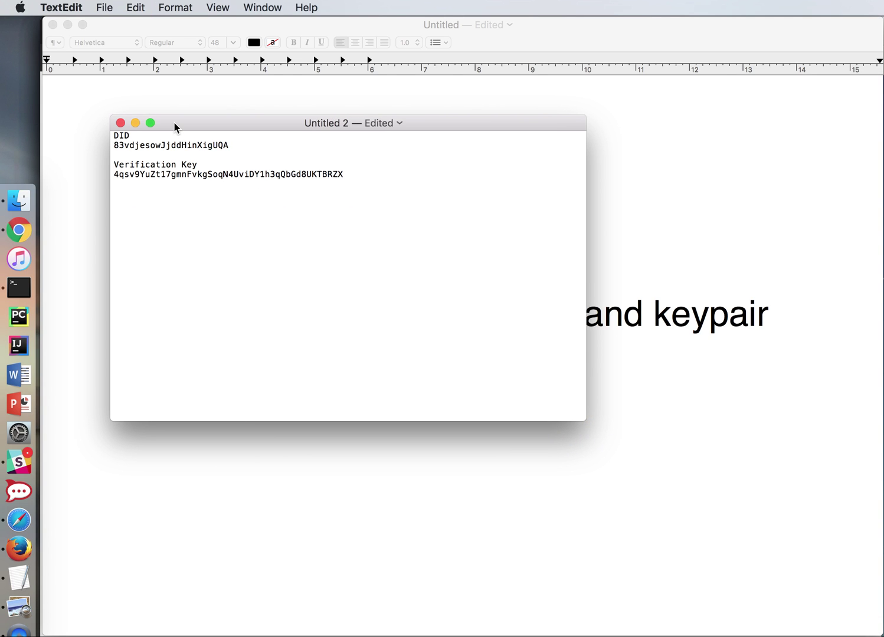
- Save the document to the Desktop as mypublickeys.txt
{"action": "key", "text": "super+s"}
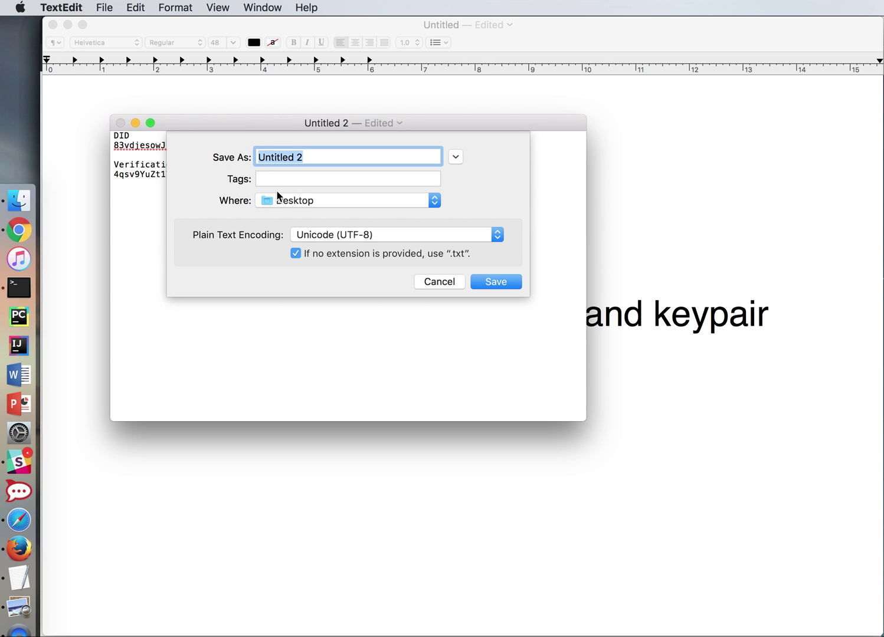
{"action": "type", "text": "my"}
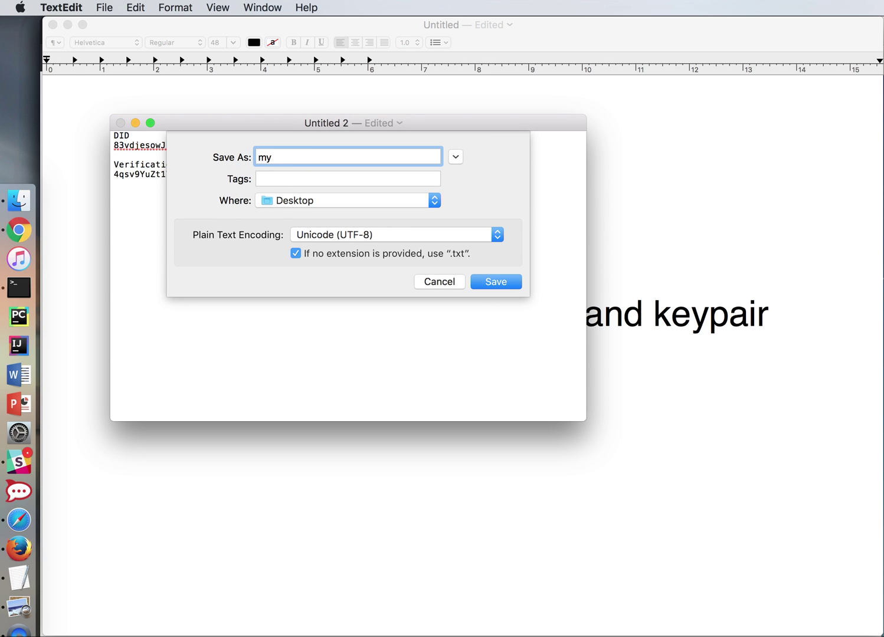
{"action": "type", "text": "keys"}
{"action": "key", "text": "BackSpace"}
{"action": "key", "text": "BackSpace"}
{"action": "key", "text": "BackSpace"}
{"action": "key", "text": "BackSpace"}
{"action": "type", "text": "publ"}
{"action": "key", "text": "BackSpace"}
{"action": "type", "text": "blickeys.txt"}
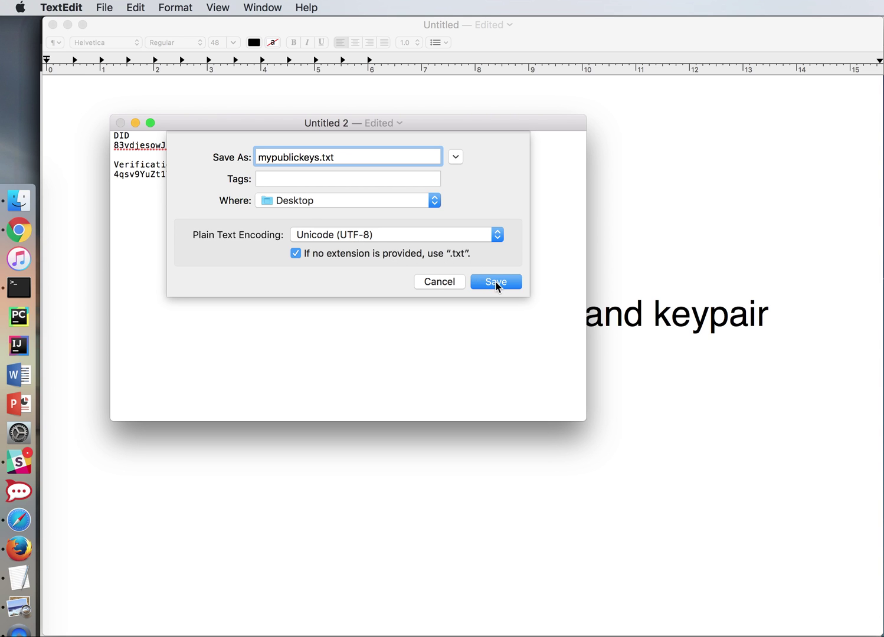
{"action": "left_click", "coordinate": [496, 282]}
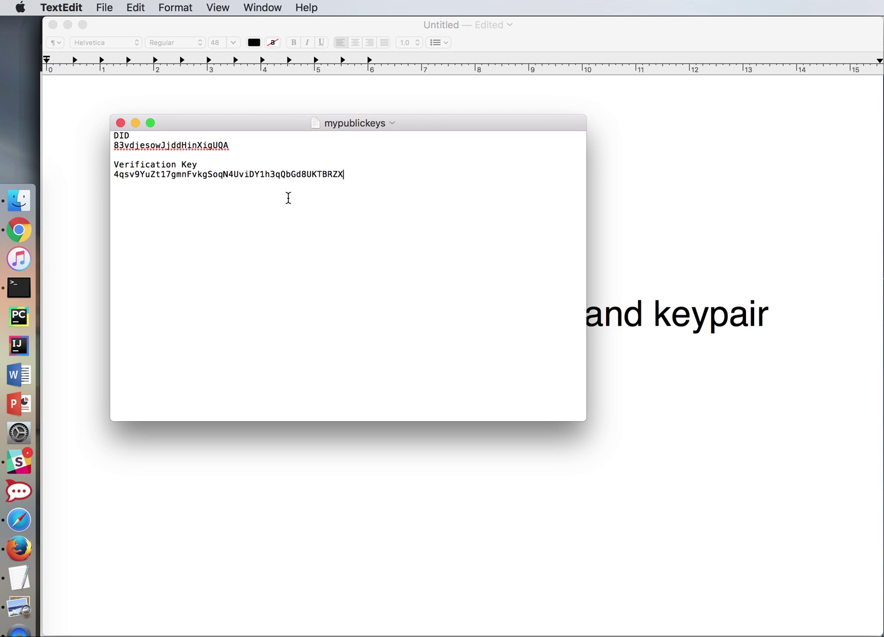
- Return to Chrome and advance the keygen page to the 'Erase All Saved State' step
{"action": "key", "text": "super+Tab"}
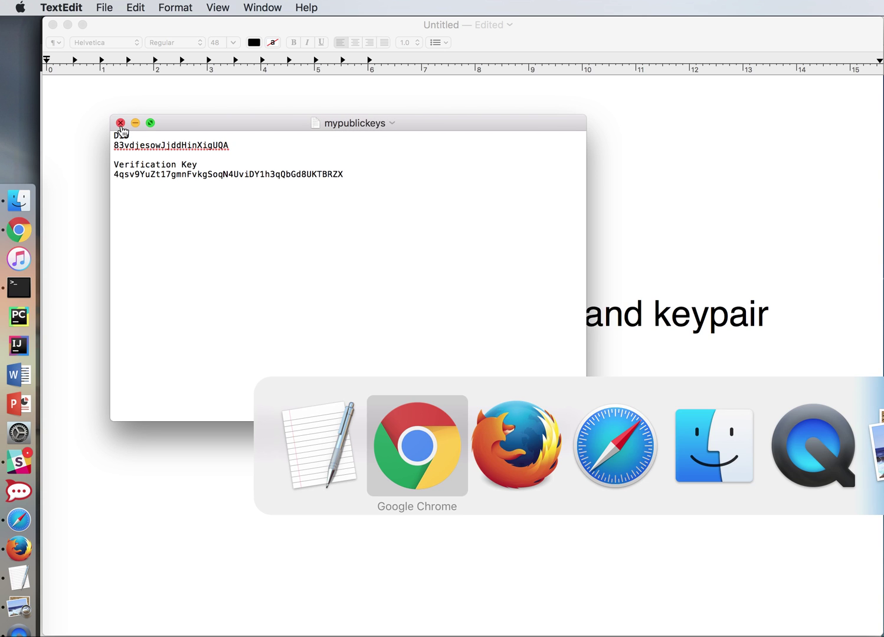
{"action": "key", "text": "super+Tab"}
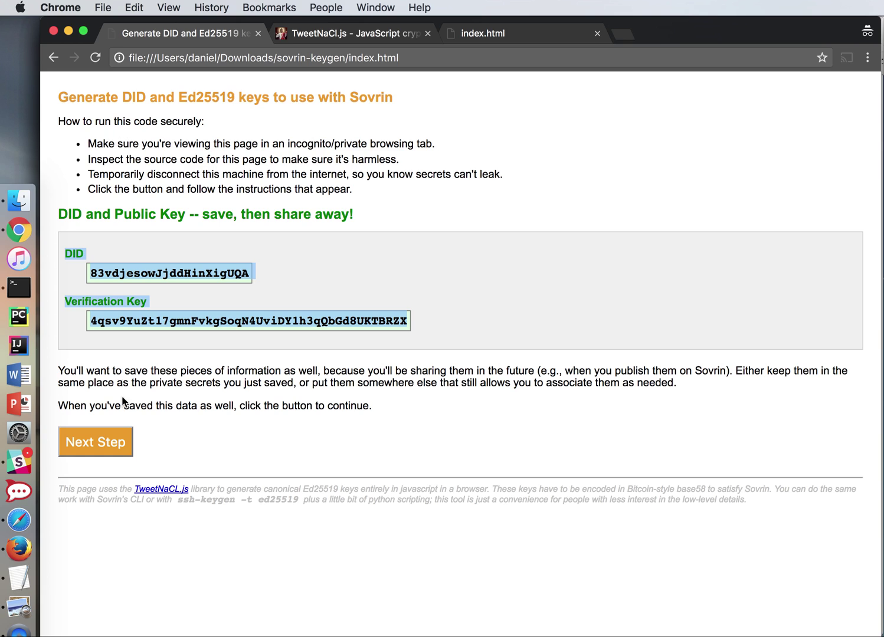
{"action": "left_click", "coordinate": [109, 447]}
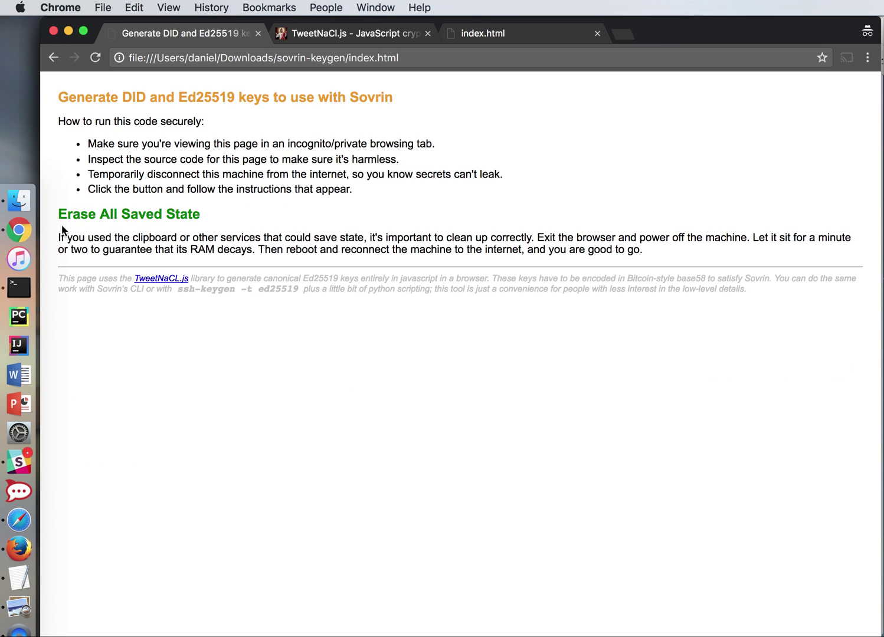